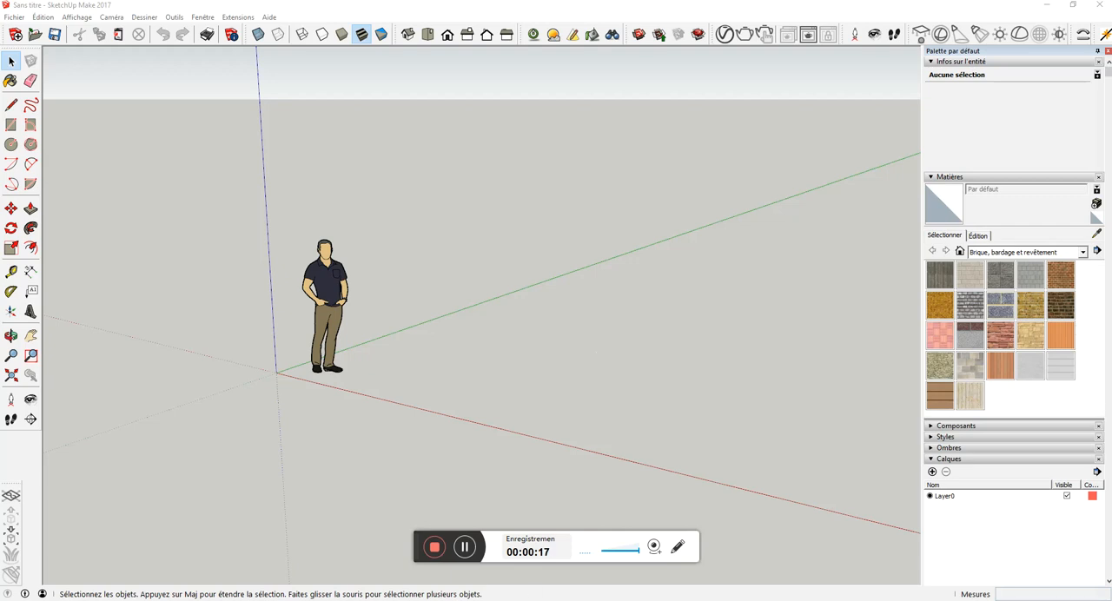
# - View the lounge chair reference photo and the Lumion interior scene, and switch to the finished chair model in SketchUp
pyautogui.click(527, 599)
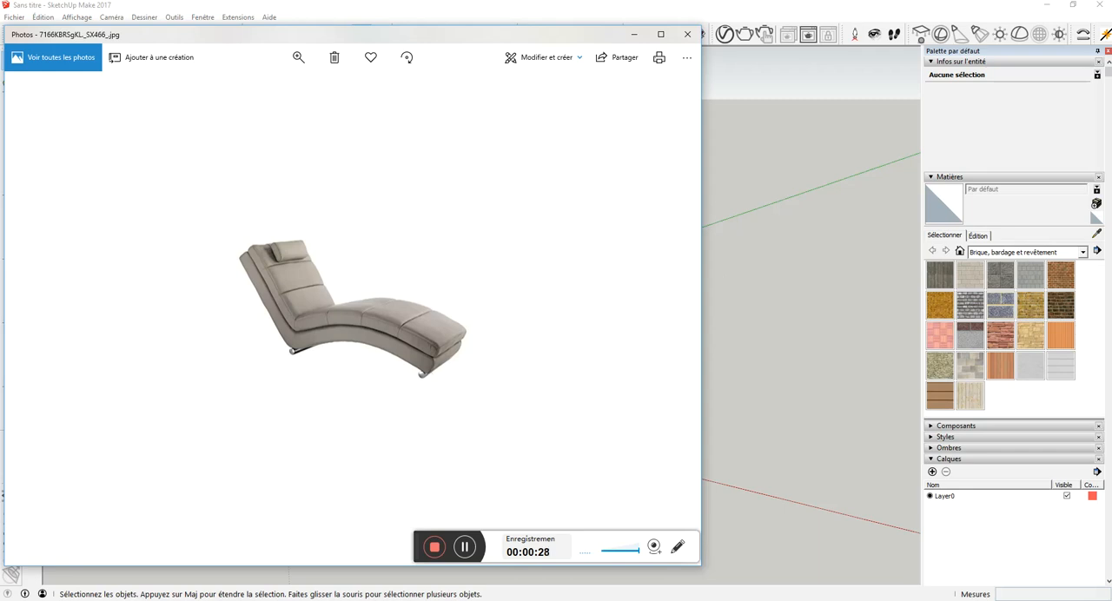
pyautogui.hotkey('alt', 'Tab')
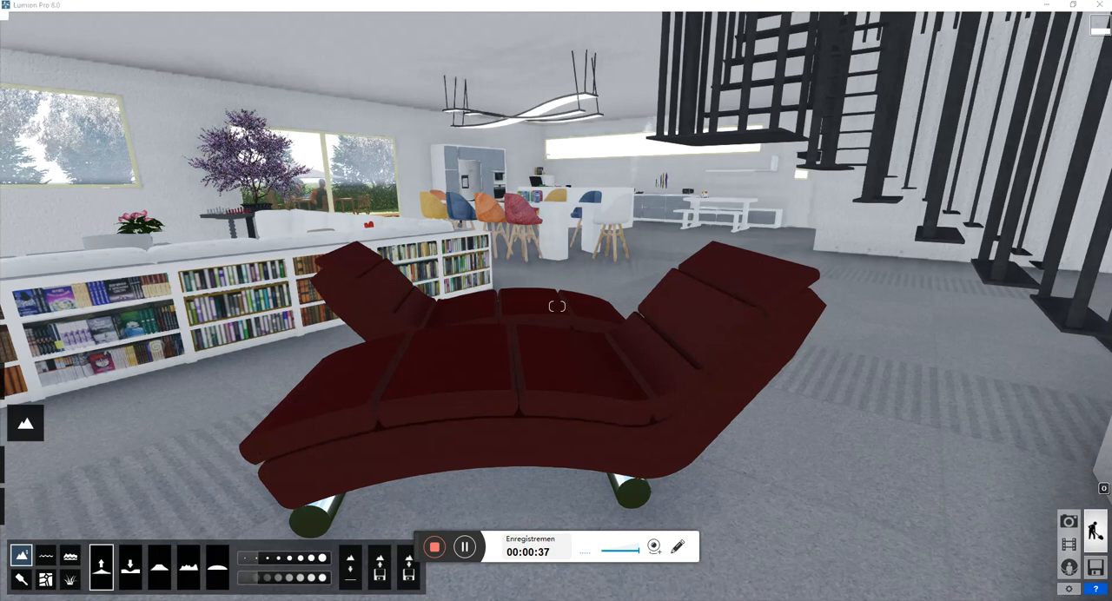
pyautogui.hotkey('alt', 'Tab')
pyautogui.moveTo(510, 598)
pyautogui.click(465, 573)
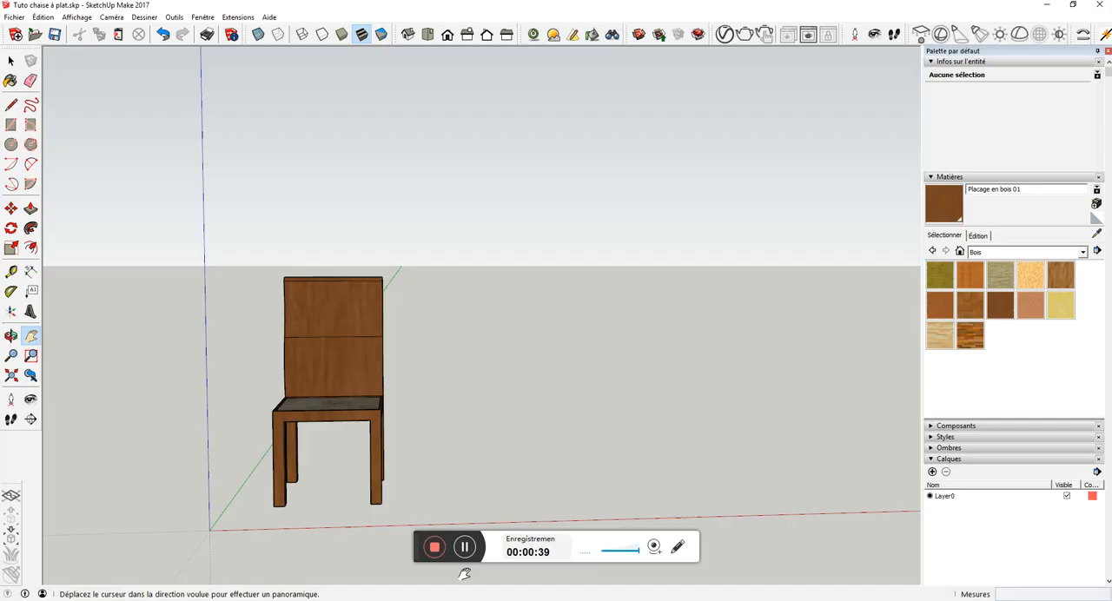
# - Examine the finished wooden chair from its side profile and from the front
pyautogui.click(10, 335)
pyautogui.moveTo(149, 340); pyautogui.dragTo(679, 321)
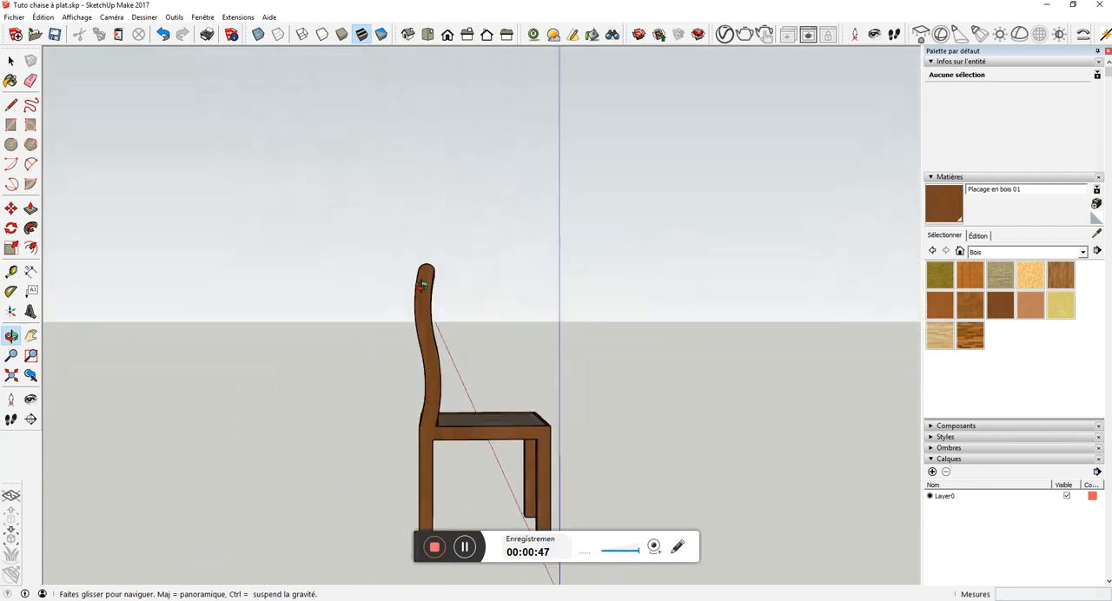
pyautogui.moveTo(481, 390); pyautogui.dragTo(343, 386)
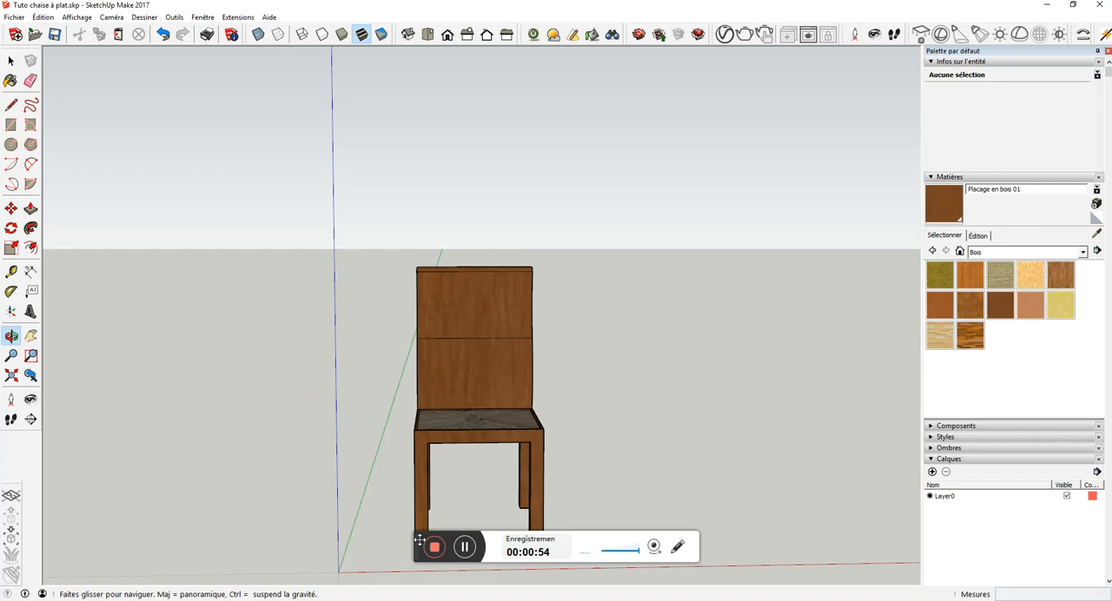
# - Draw an upright rectangle 70 cm wide and about 130 cm high in the free space beside the chair
pyautogui.moveTo(418, 537); pyautogui.dragTo(573, 600)
pyautogui.click(31, 335)
pyautogui.moveTo(548, 333); pyautogui.dragTo(347, 330)
pyautogui.click(31, 124)
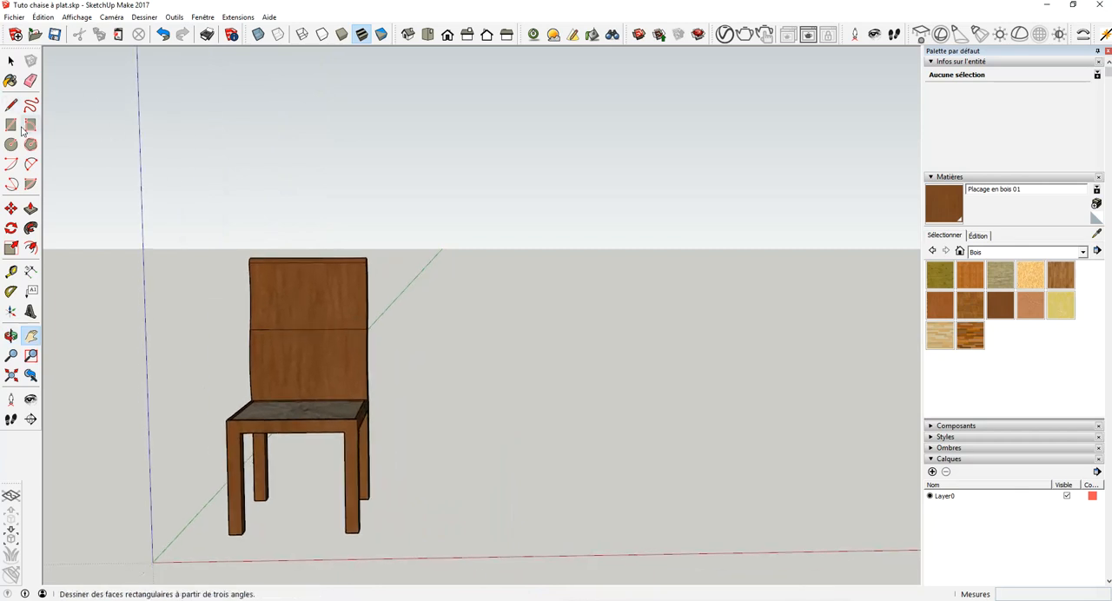
pyautogui.click(435, 531)
pyautogui.click(609, 530)
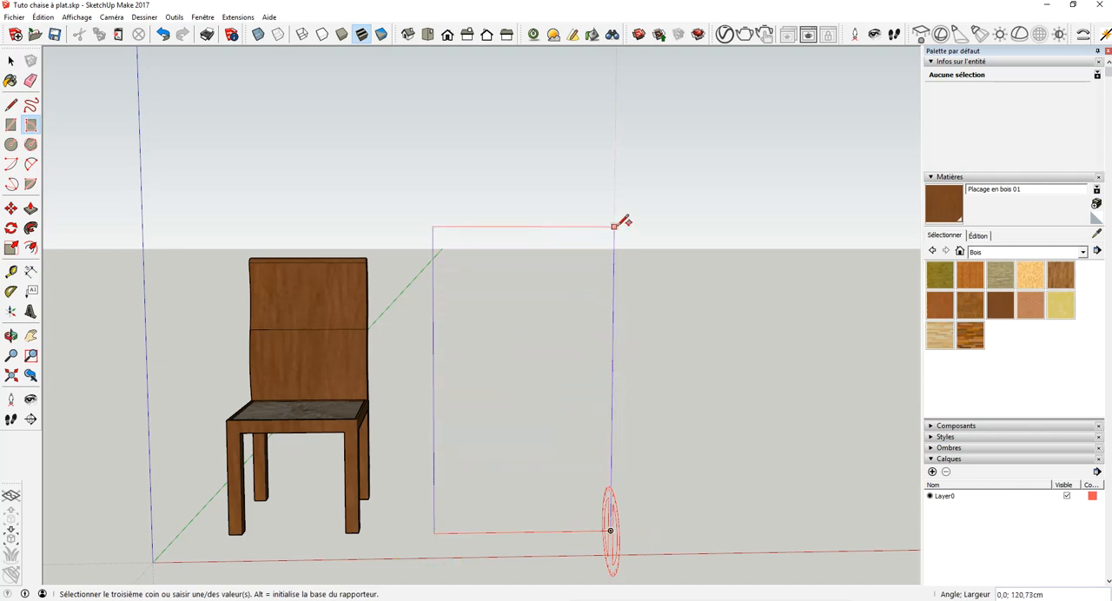
pyautogui.click(624, 199)
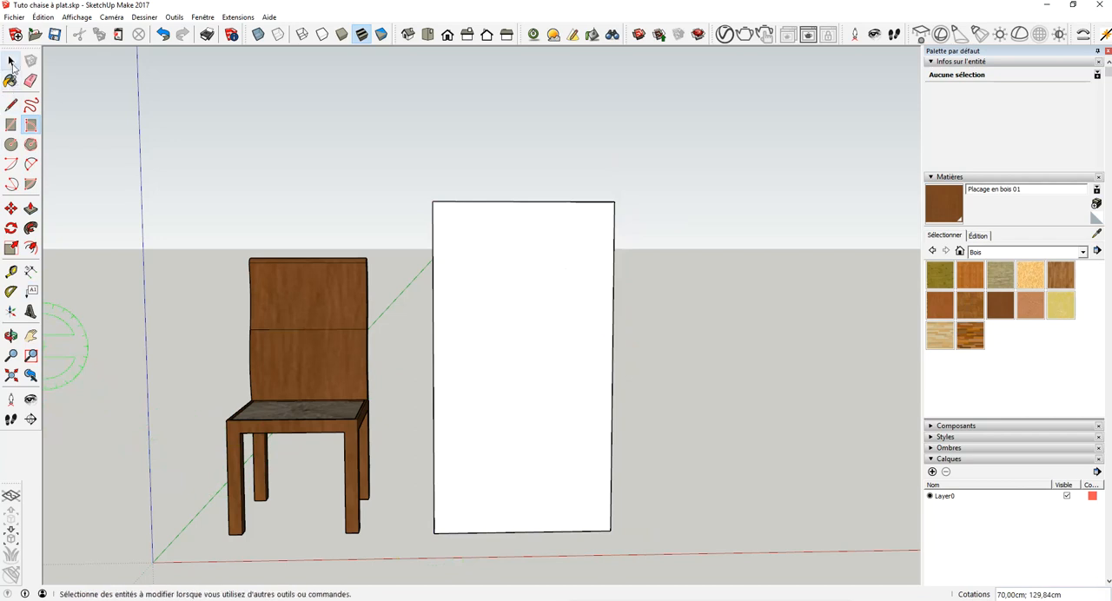
# - Draw a 50 x 50 cm square on the upright face, close to its lower-left corner
pyautogui.click(11, 62)
pyautogui.click(533, 466)
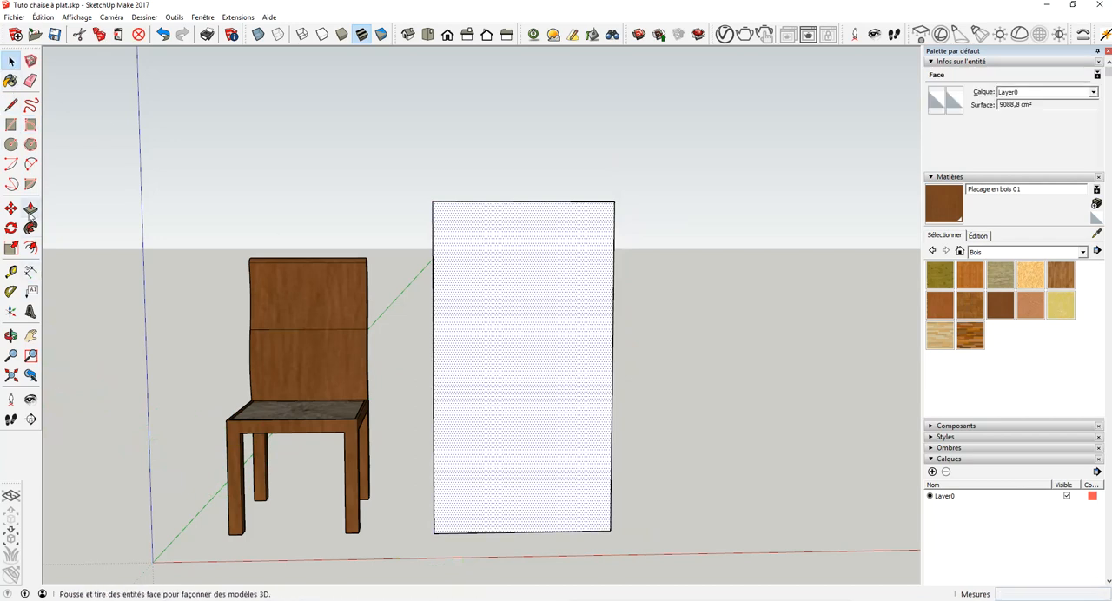
pyautogui.click(31, 127)
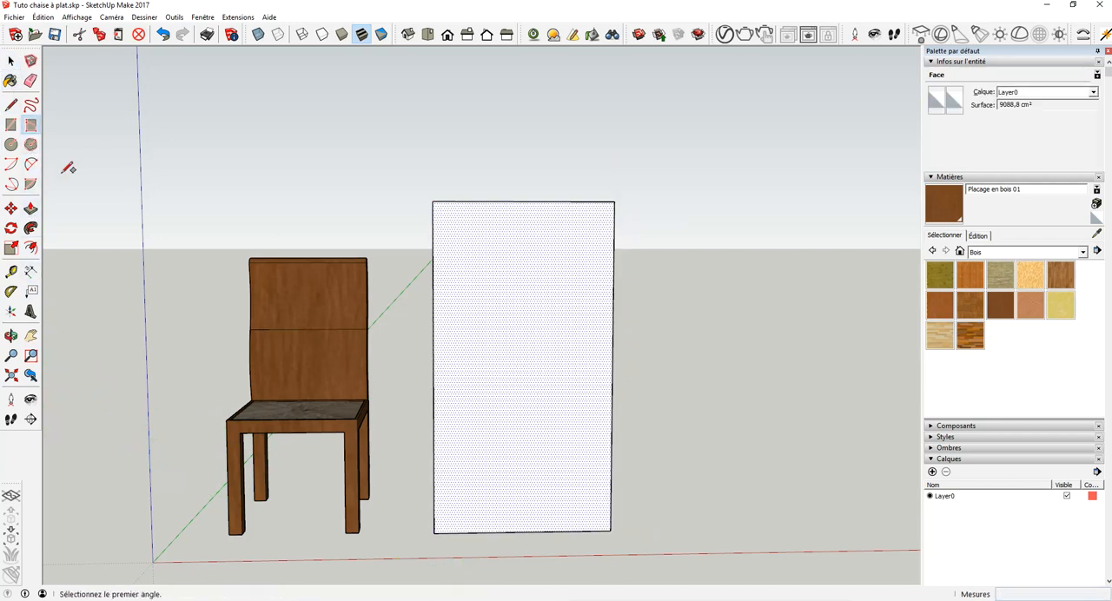
pyautogui.click(453, 521)
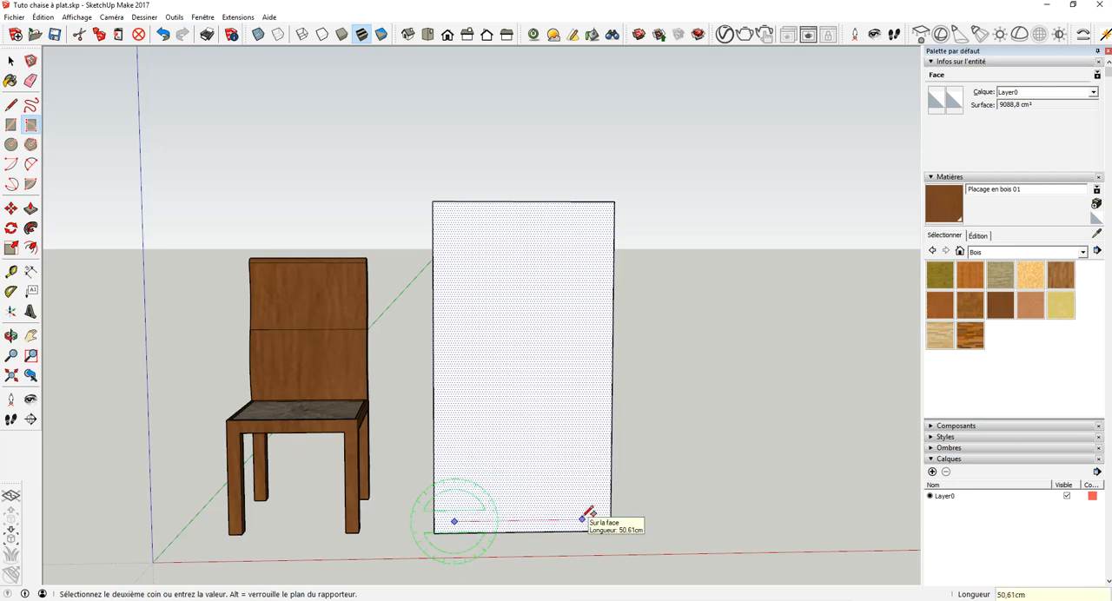
pyautogui.press('Return')
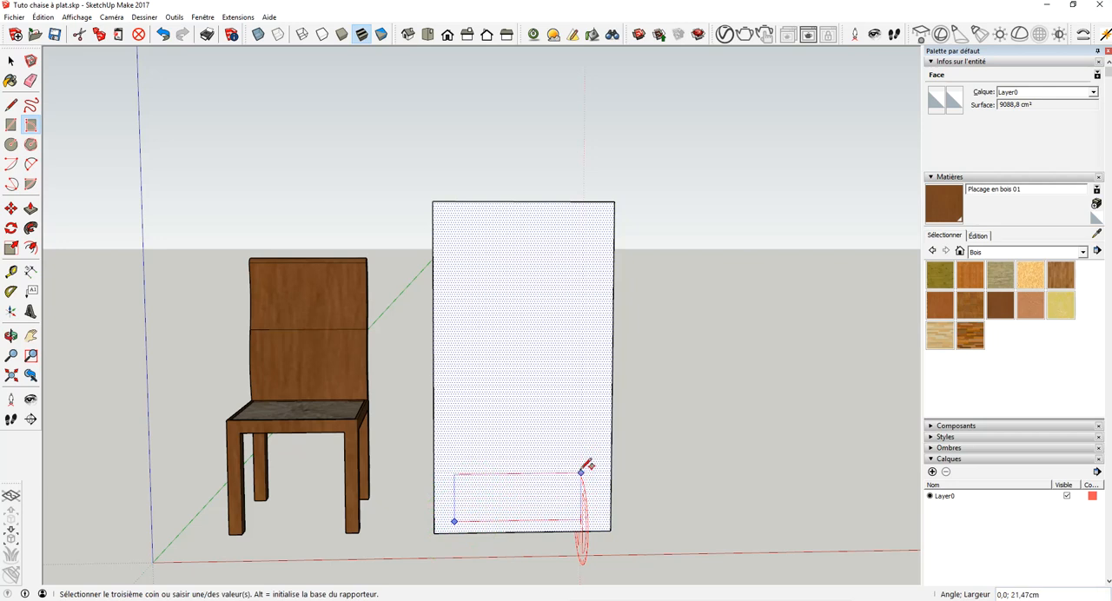
pyautogui.click(586, 391)
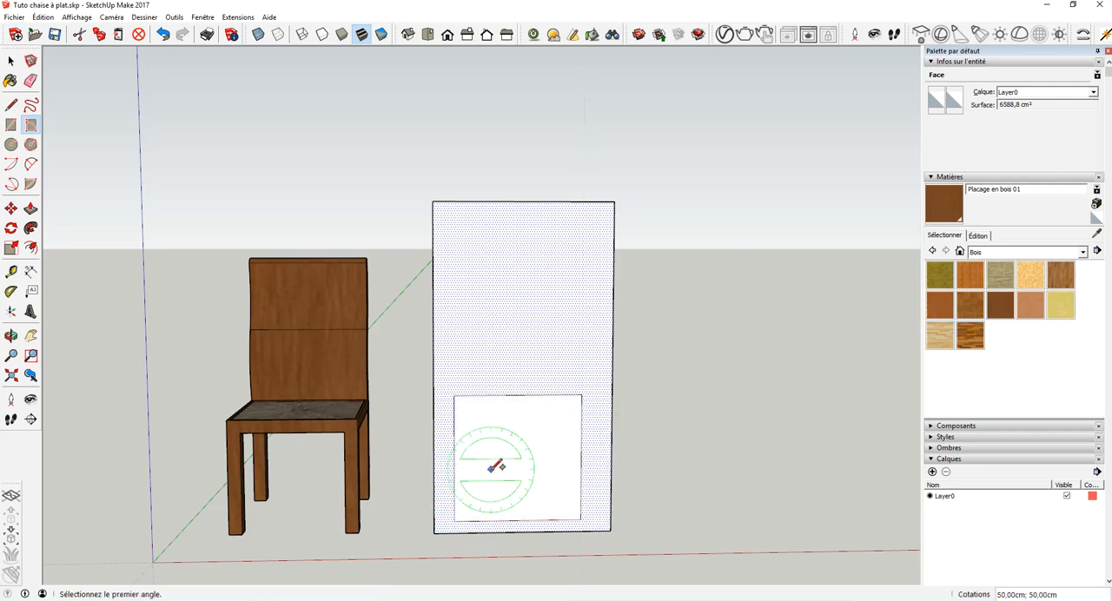
# - Offset the square's outline 5 cm inward
pyautogui.click(9, 61)
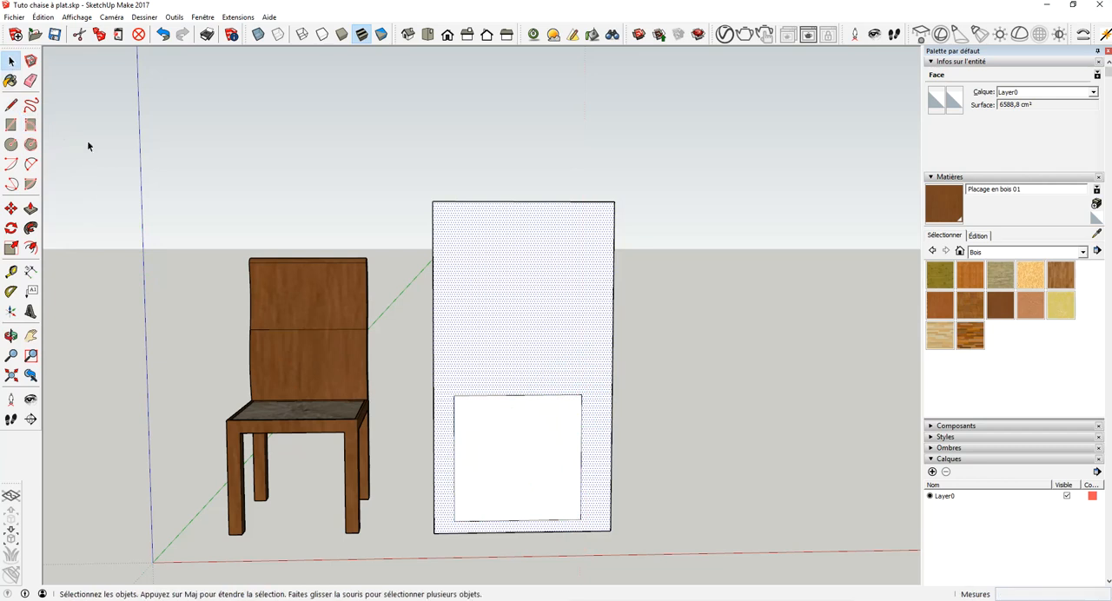
pyautogui.click(491, 430)
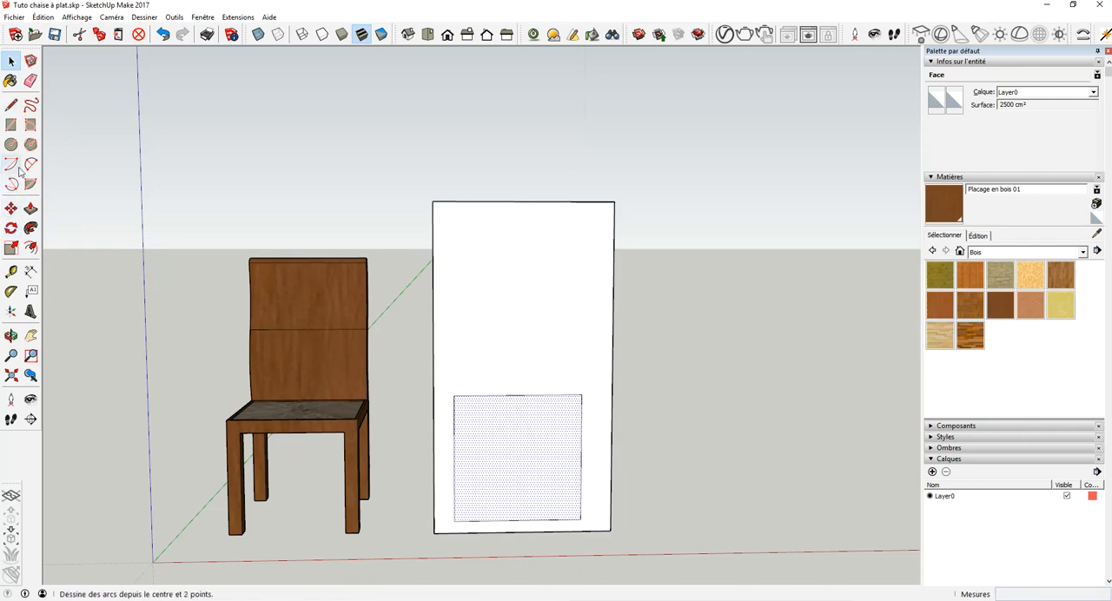
pyautogui.click(30, 248)
pyautogui.click(454, 437)
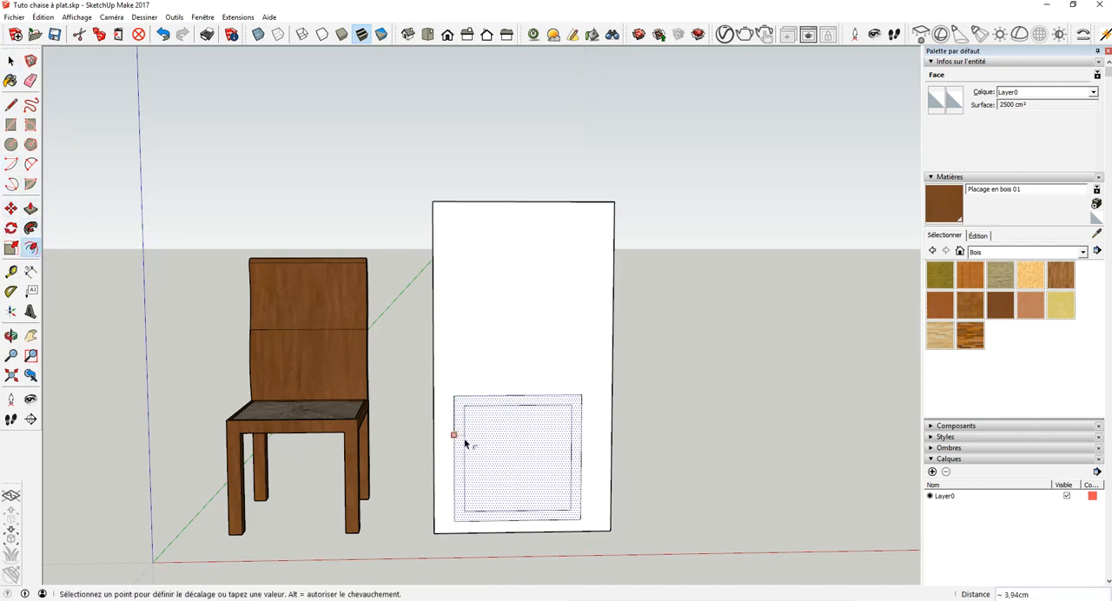
pyautogui.press('Return')
# - Extend the inner square's vertical sides to the outer bottom edge and erase the horizontal edges between them, leaving two legs
pyautogui.press('l')
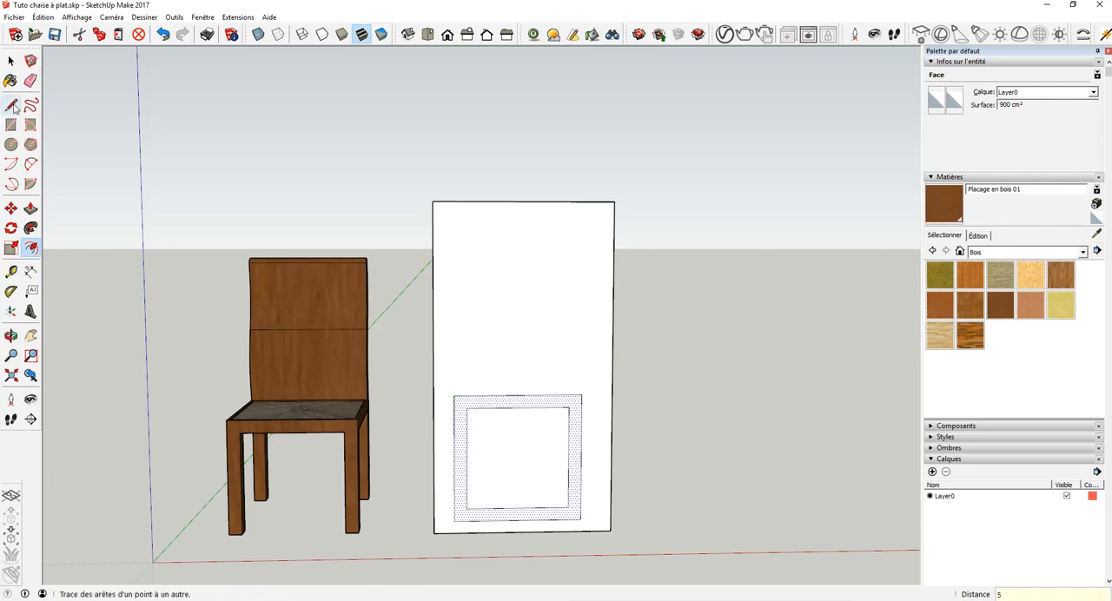
pyautogui.click(467, 508)
pyautogui.click(467, 521)
pyautogui.click(568, 506)
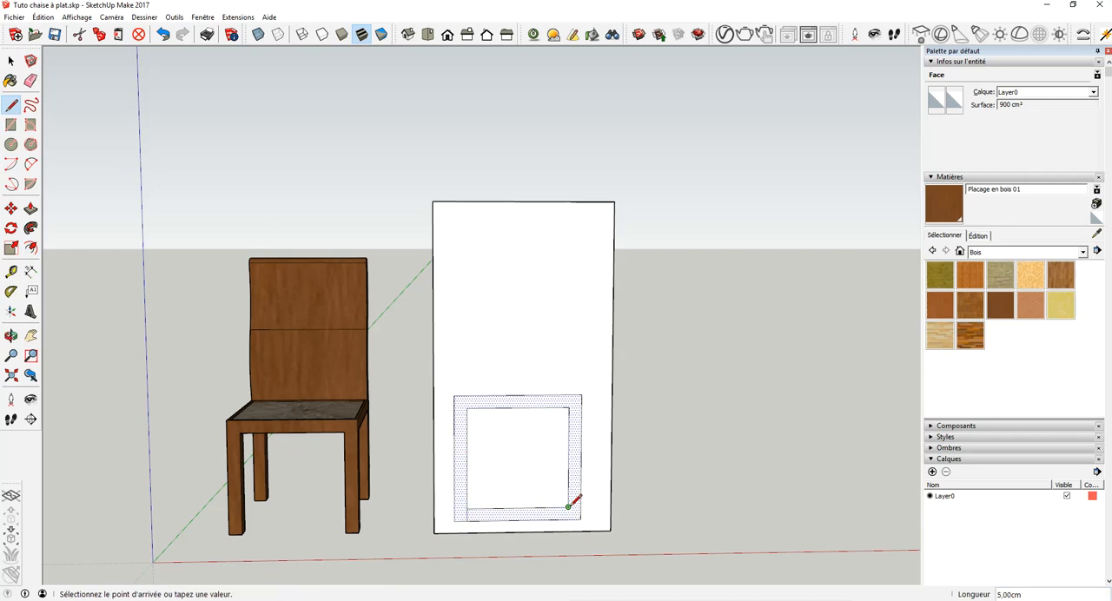
pyautogui.click(568, 520)
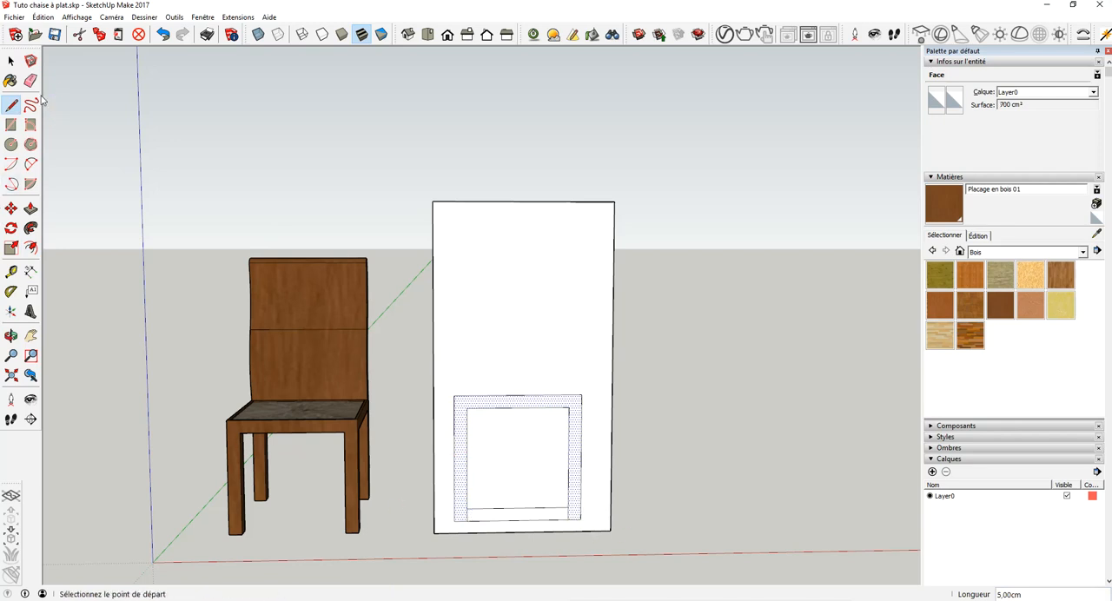
pyautogui.click(30, 80)
pyautogui.click(551, 507)
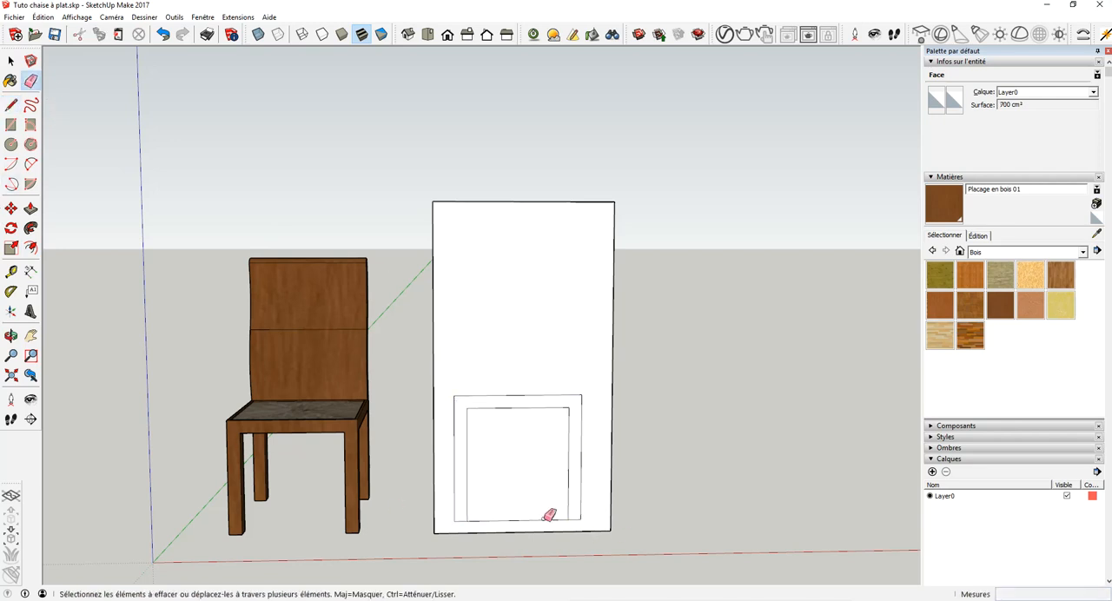
pyautogui.click(545, 520)
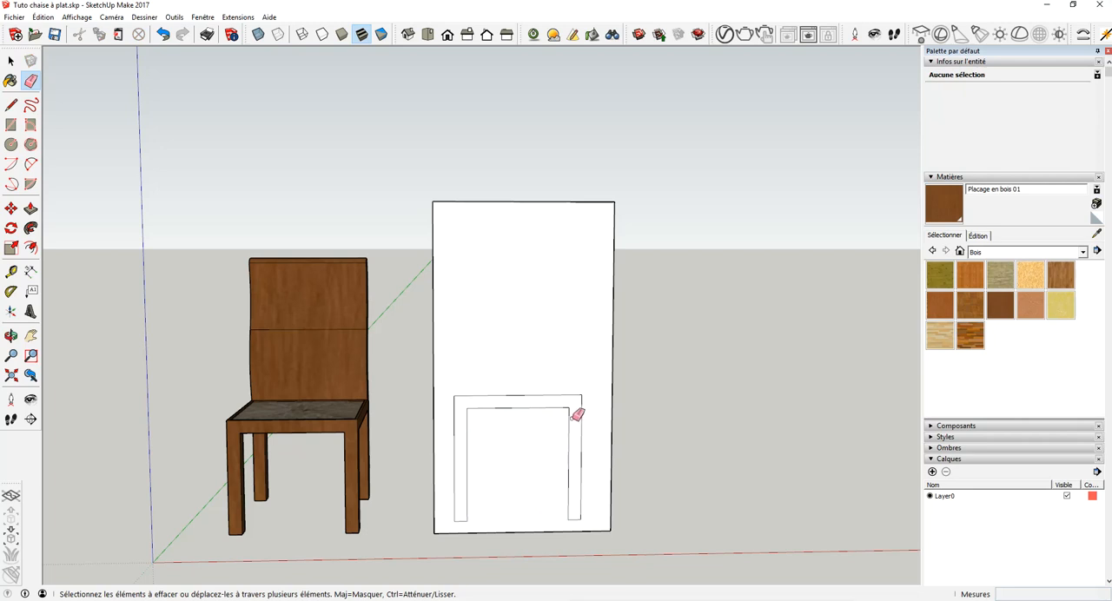
# - Draw a 5 cm wide, 60 cm high backrest rectangle rising from the seat frame's upper-left corner
pyautogui.click(29, 127)
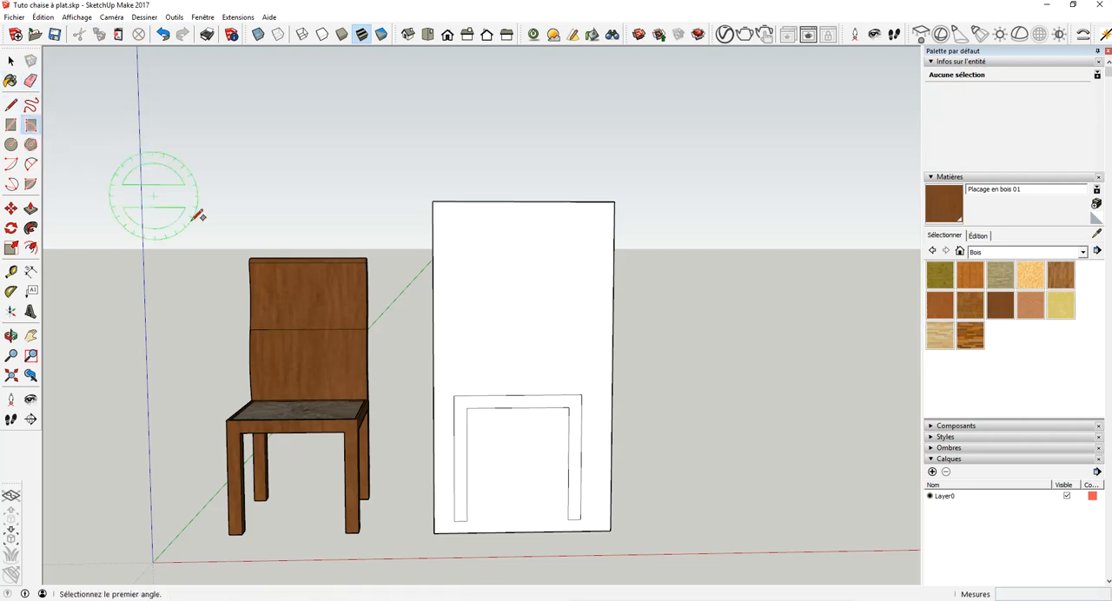
pyautogui.click(463, 397)
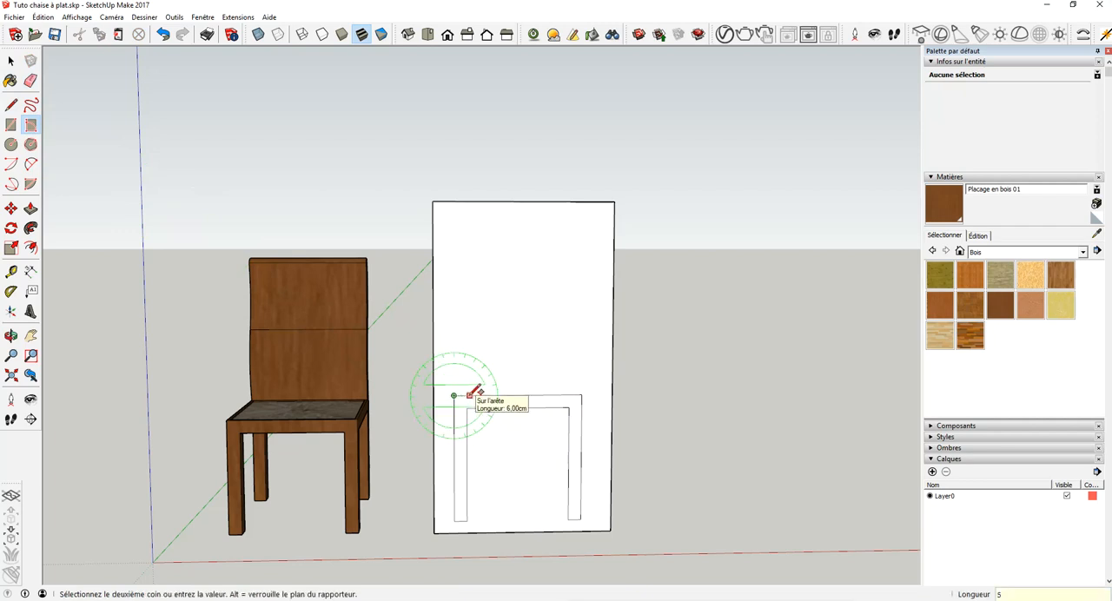
pyautogui.press('Return')
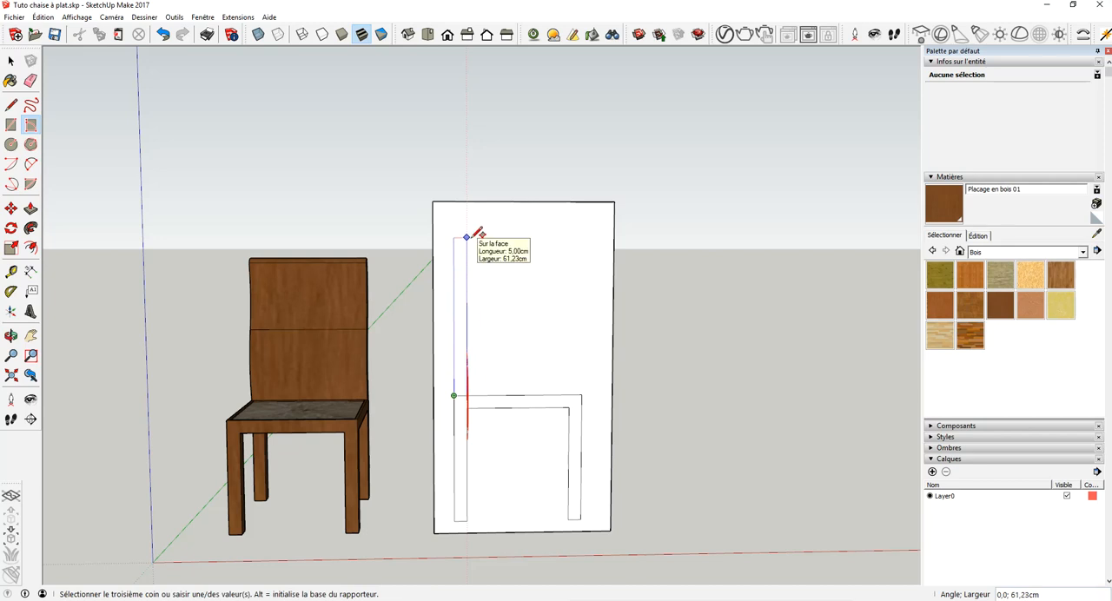
pyautogui.write('60')
pyautogui.press('Return')
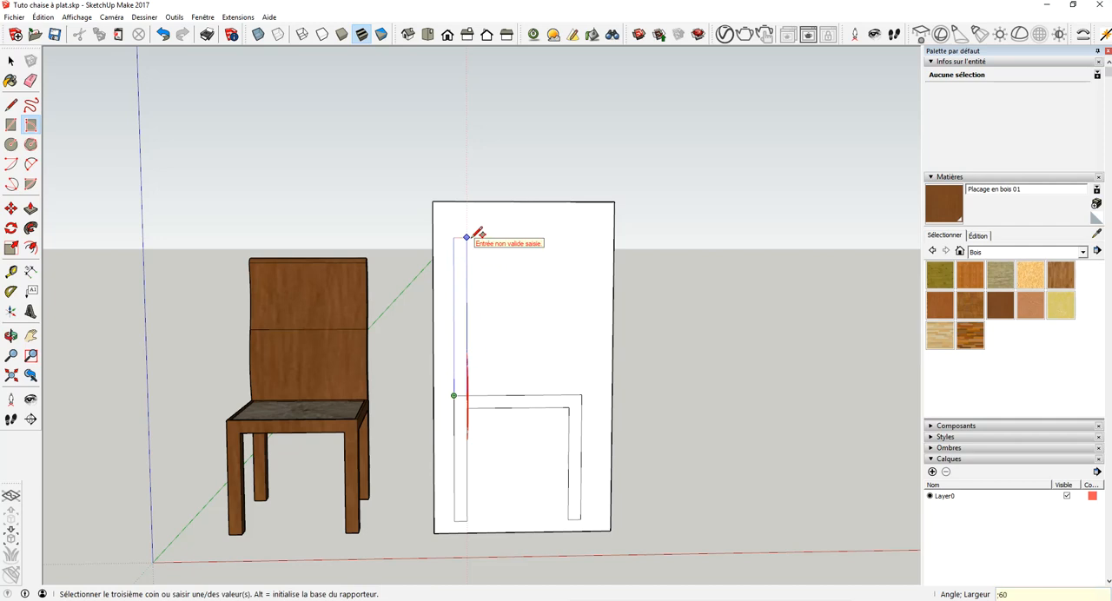
pyautogui.click(474, 236)
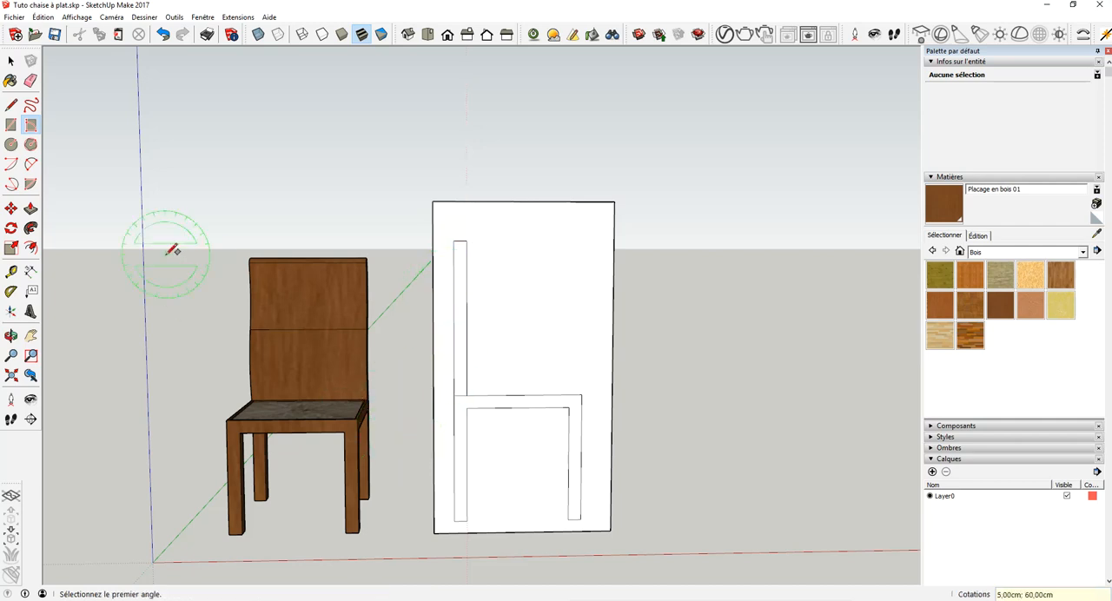
# - Draw a two-point arc on the backrest's front edge from the seat corner to the edge's midpoint, bulging 2 cm outward
pyautogui.scroll(3, 583, 410)
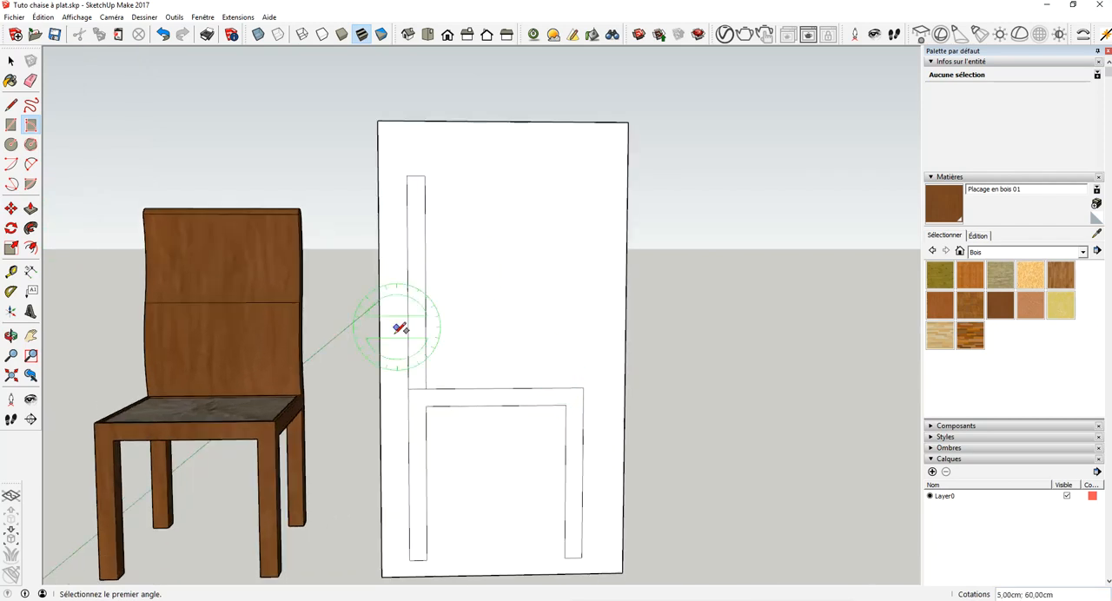
pyautogui.click(30, 164)
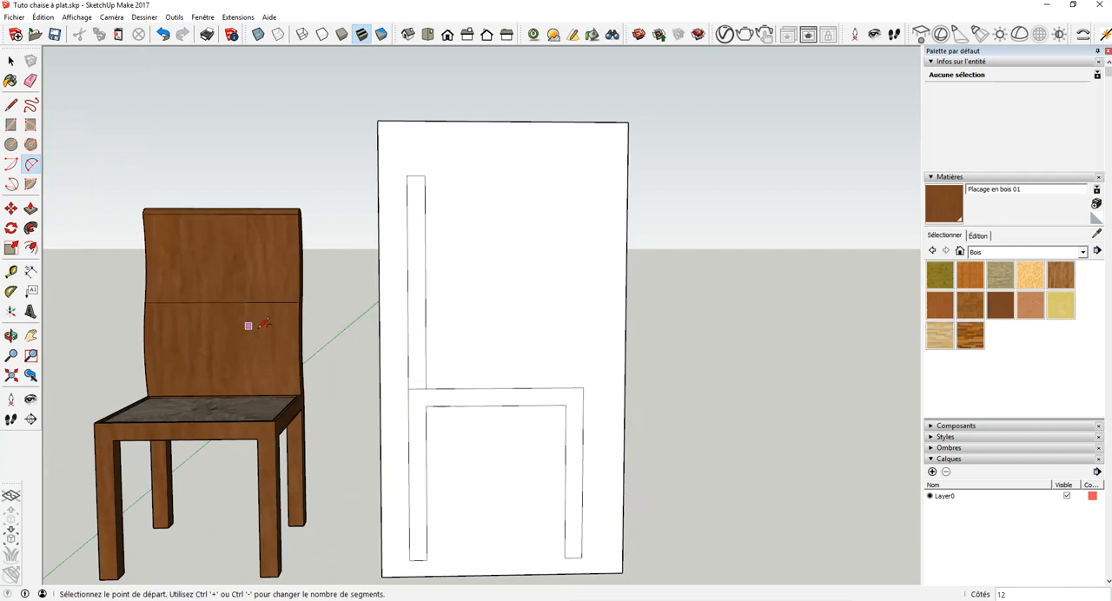
pyautogui.click(426, 388)
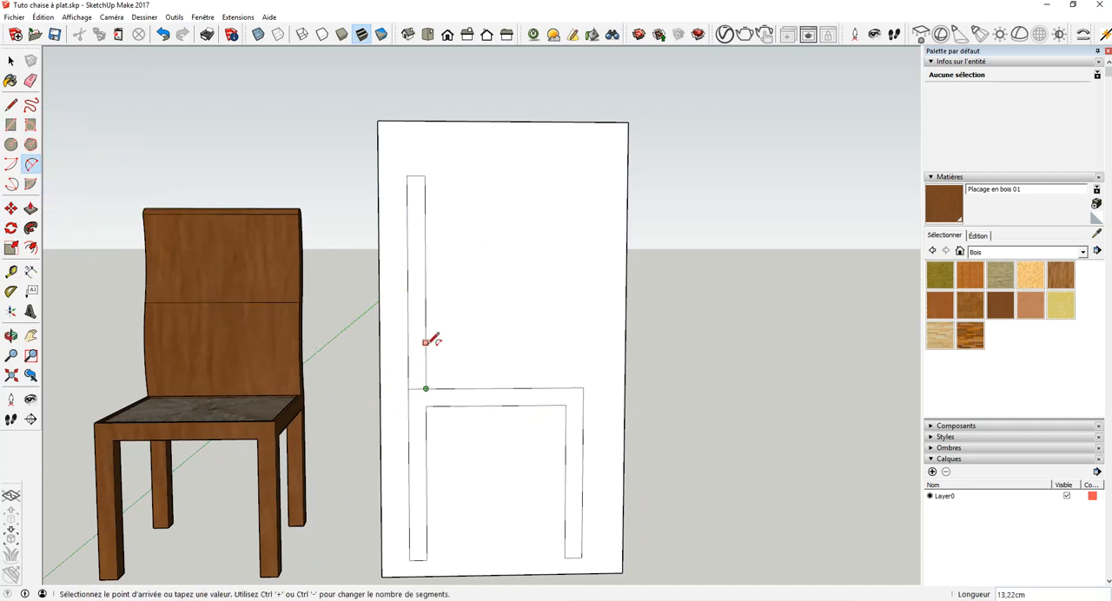
pyautogui.click(426, 282)
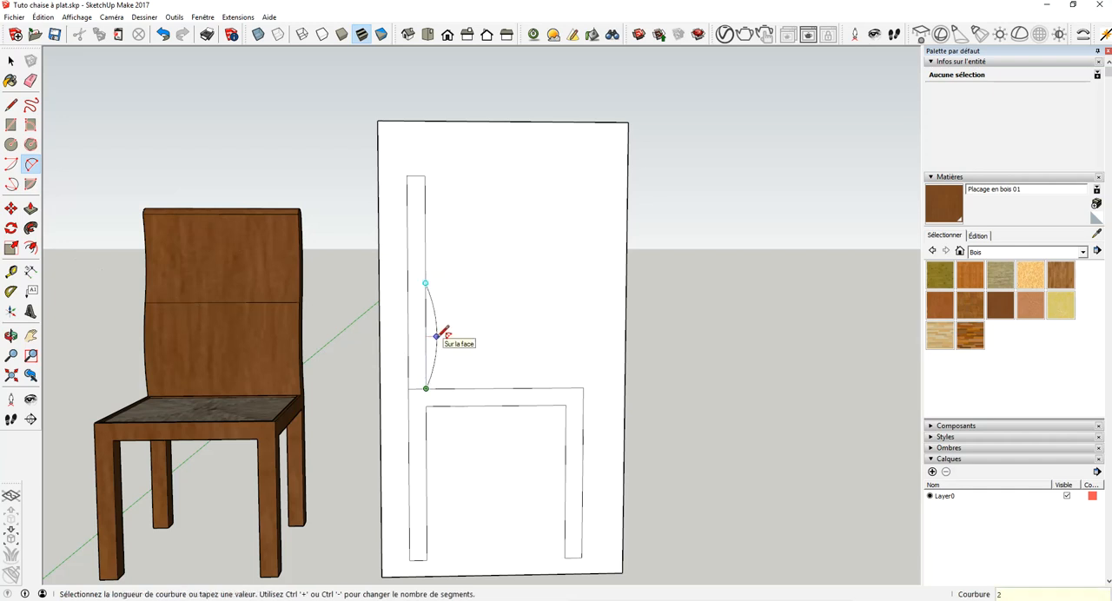
pyautogui.click(435, 330)
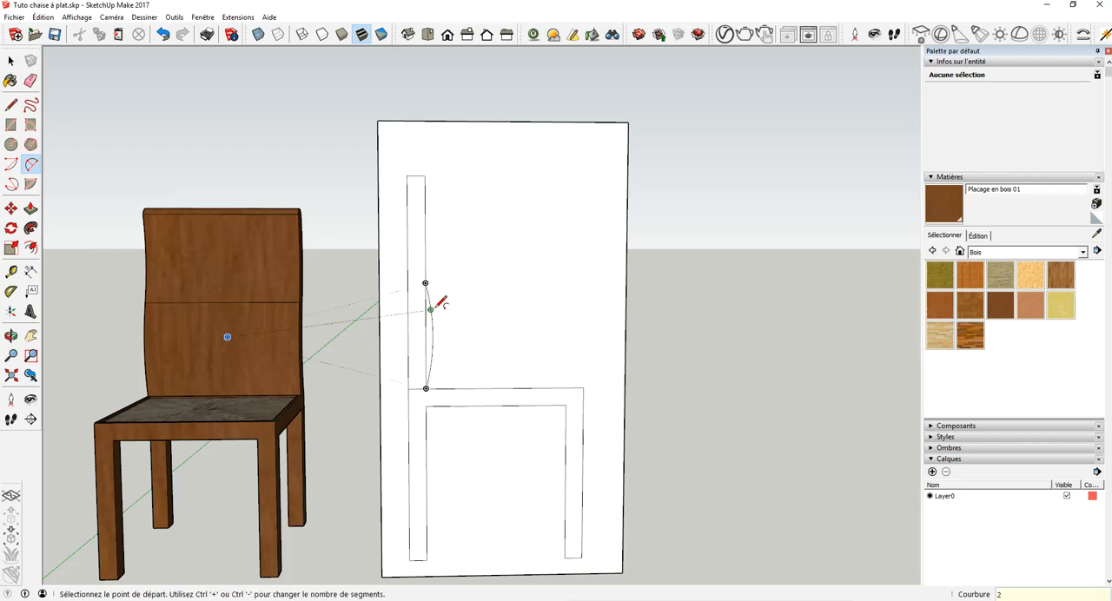
# - Draw a second arc from the backrest's top front corner to the front edge's midpoint, bulging 2 cm inward
pyautogui.click(425, 176)
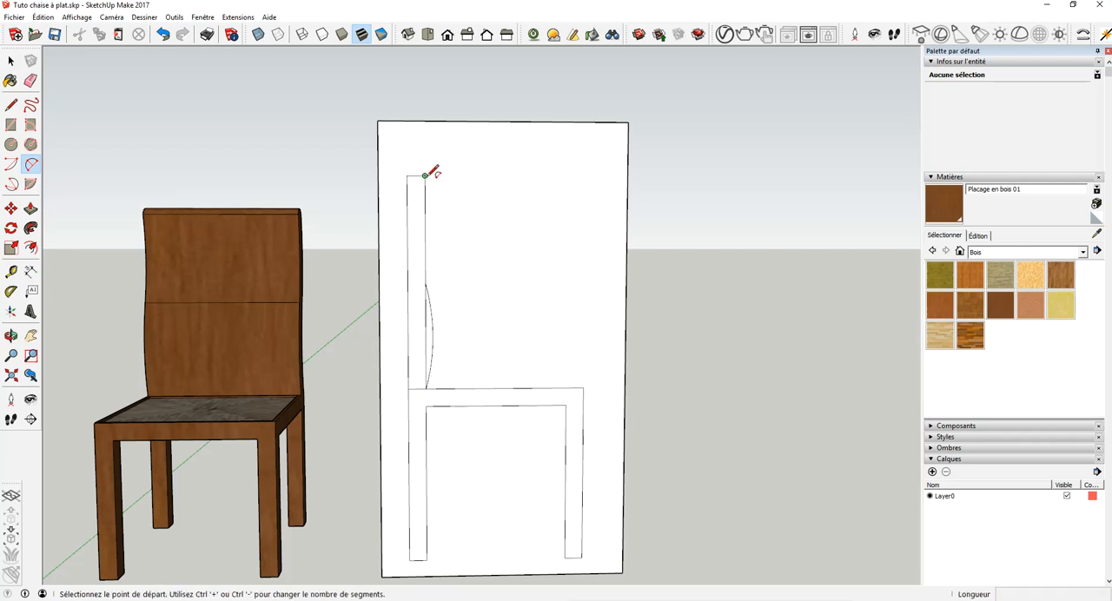
pyautogui.click(424, 282)
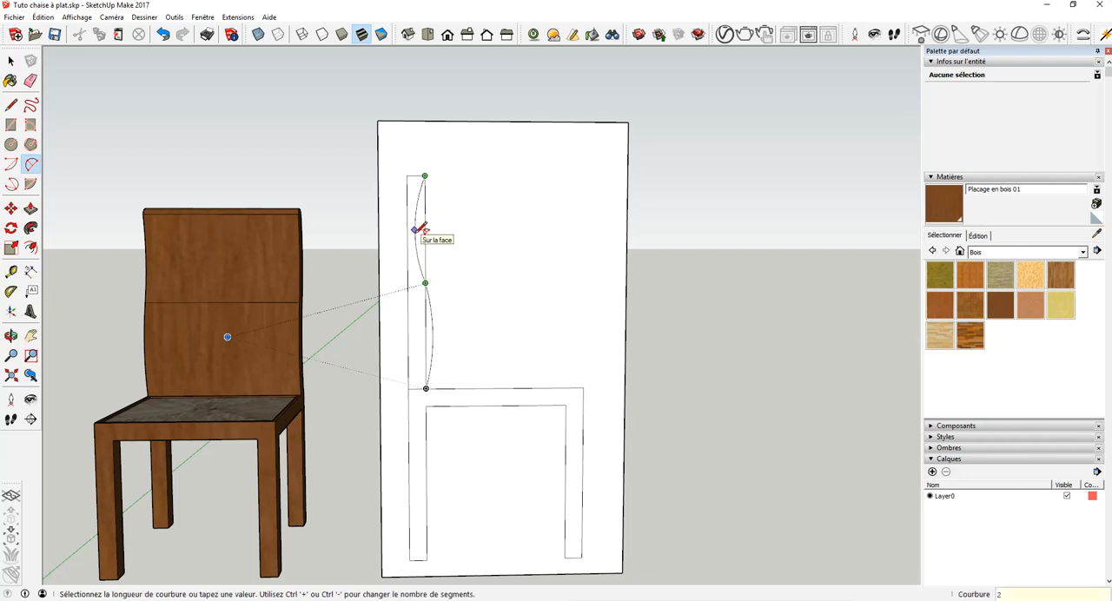
pyautogui.click(421, 230)
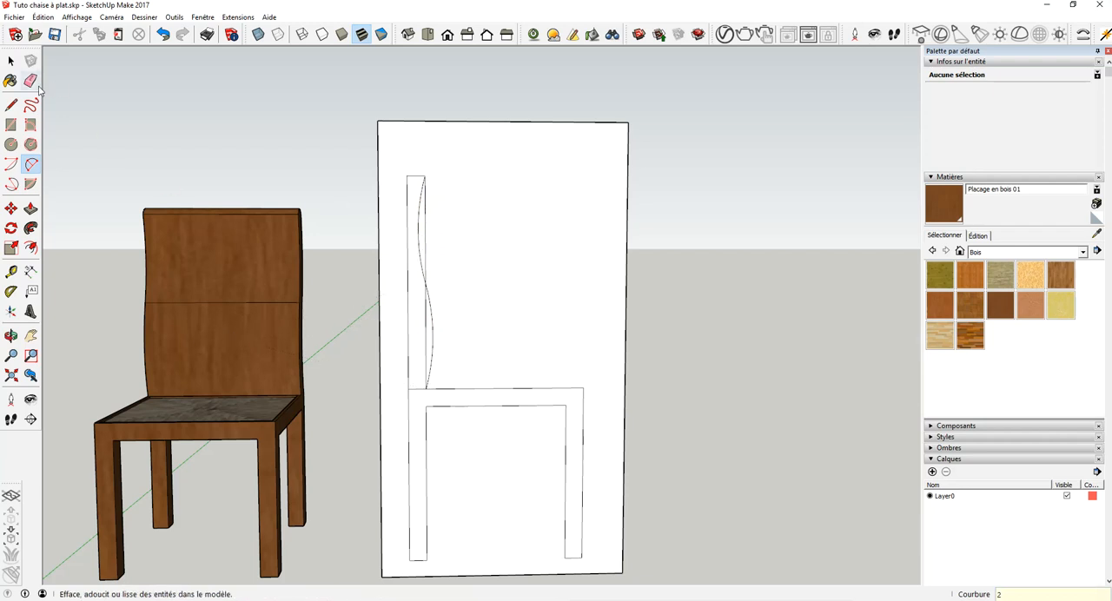
# - Erase the straight upper and lower segments of the backrest's front edge, keeping the two arcs
pyautogui.click(34, 83)
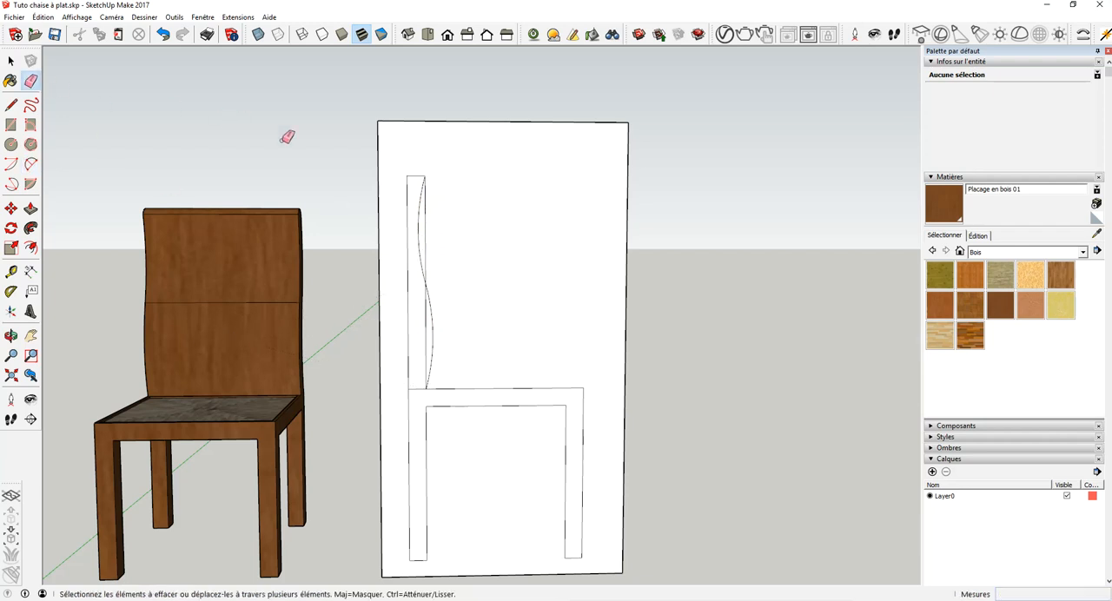
pyautogui.click(427, 219)
pyautogui.click(429, 318)
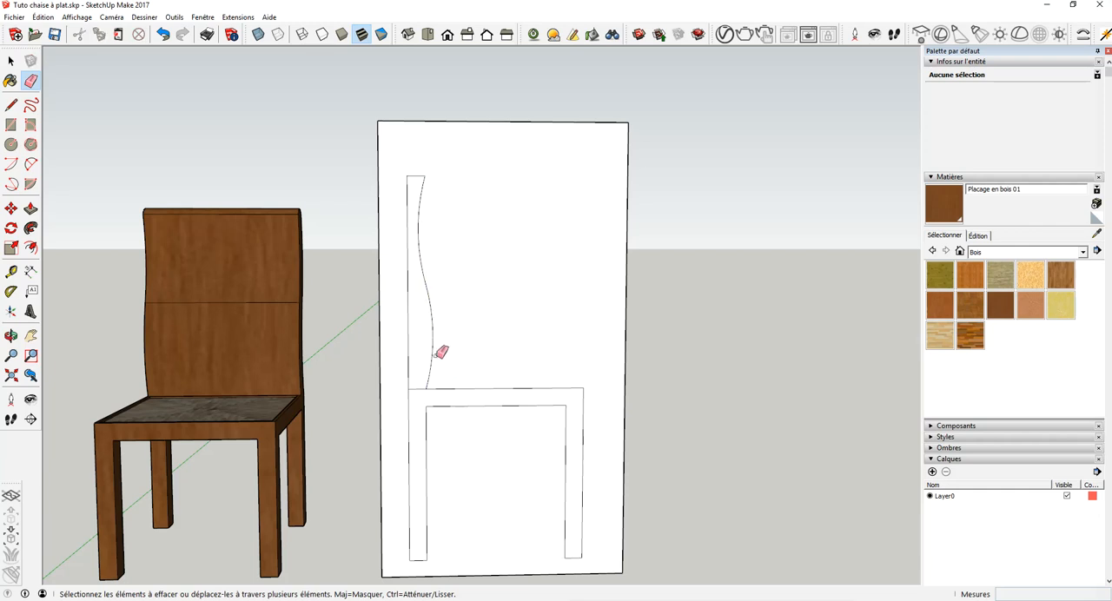
# - Copy both backrest arcs 5 cm toward the rear, from the front seat corner to the frame's rear corner
pyautogui.click(11, 61)
pyautogui.click(417, 225)
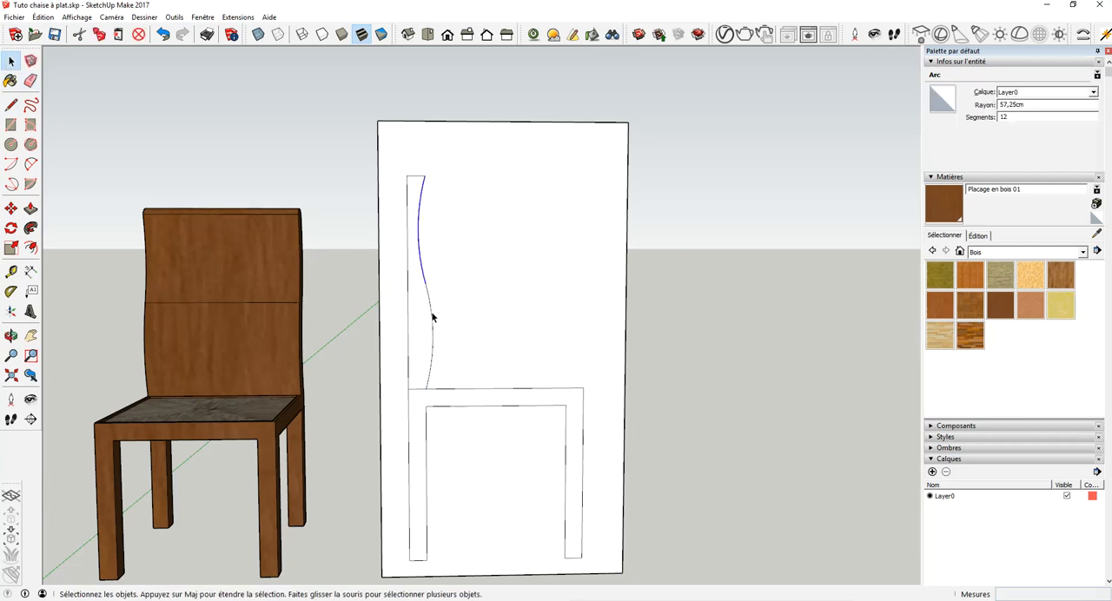
pyautogui.keyDown('shift'); pyautogui.click(431, 313); pyautogui.keyUp('shift')
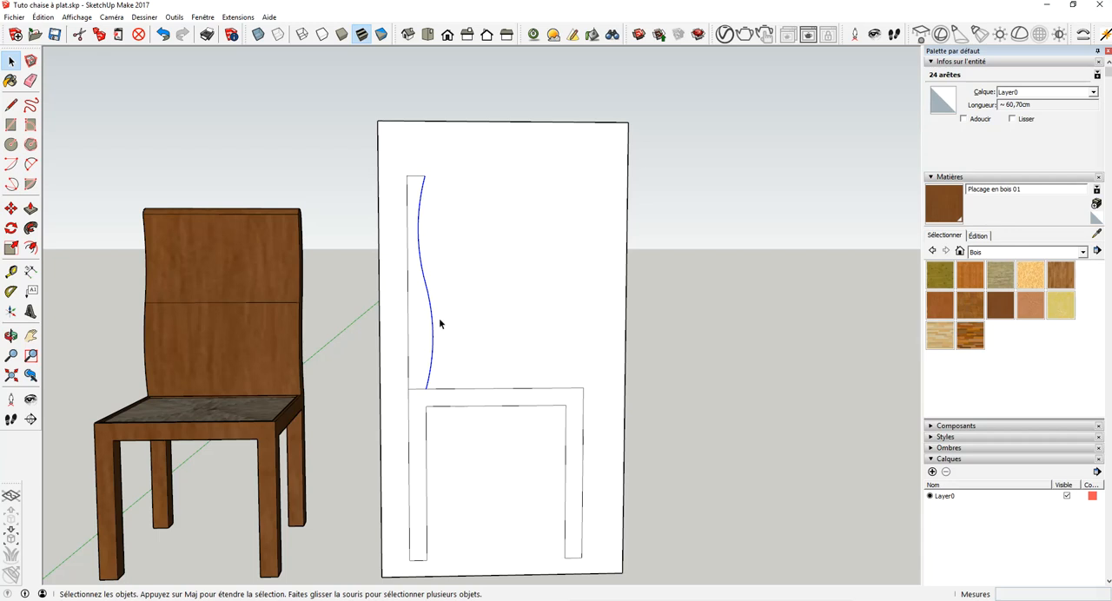
pyautogui.click(11, 209)
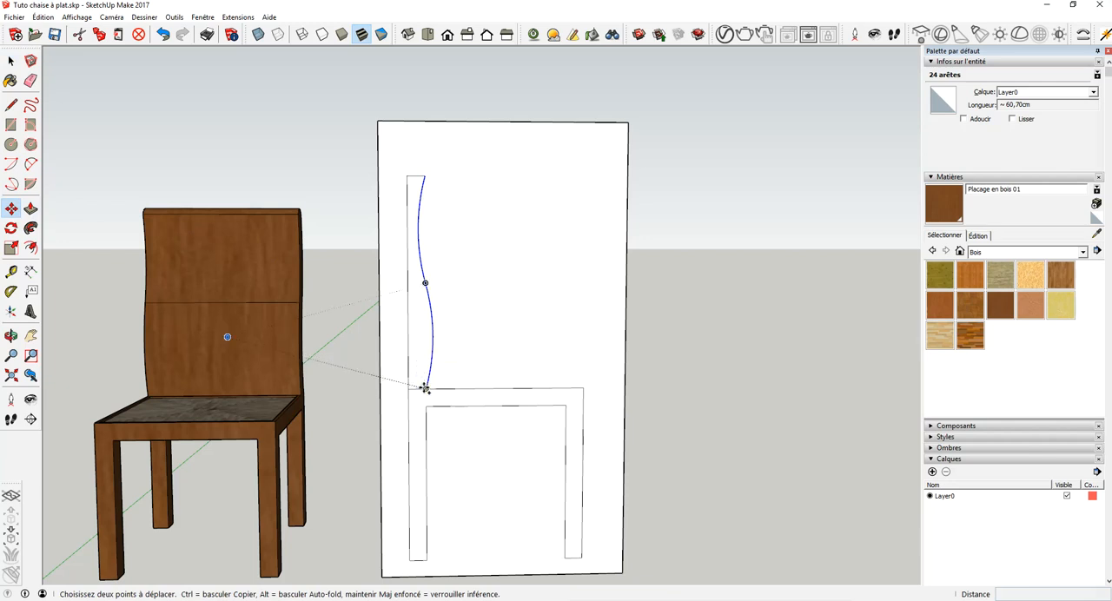
pyautogui.press('ctrl')
pyautogui.click(424, 388)
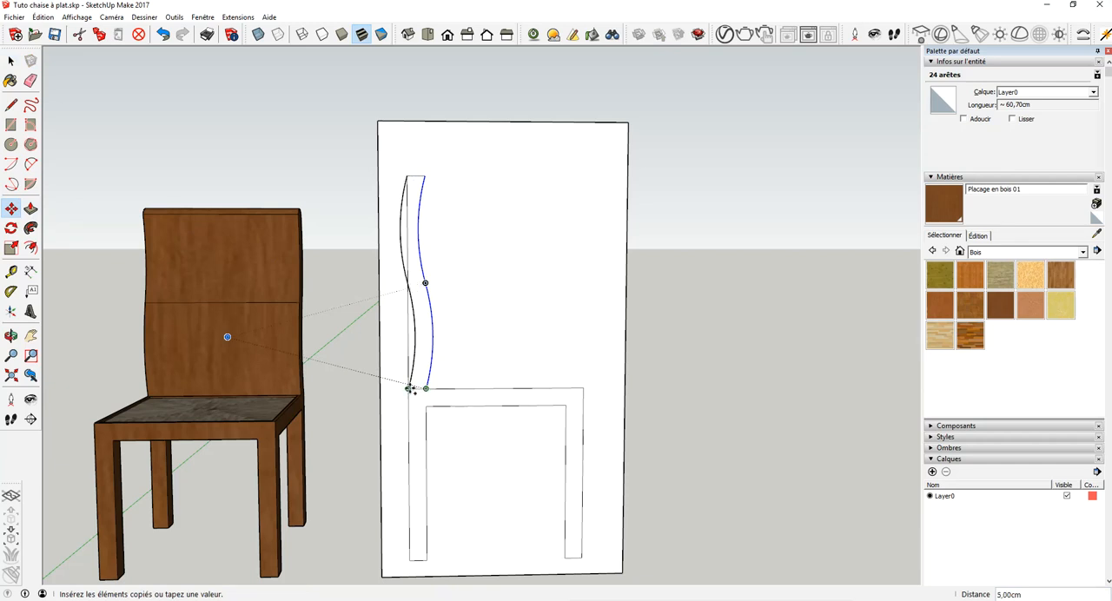
pyautogui.click(407, 391)
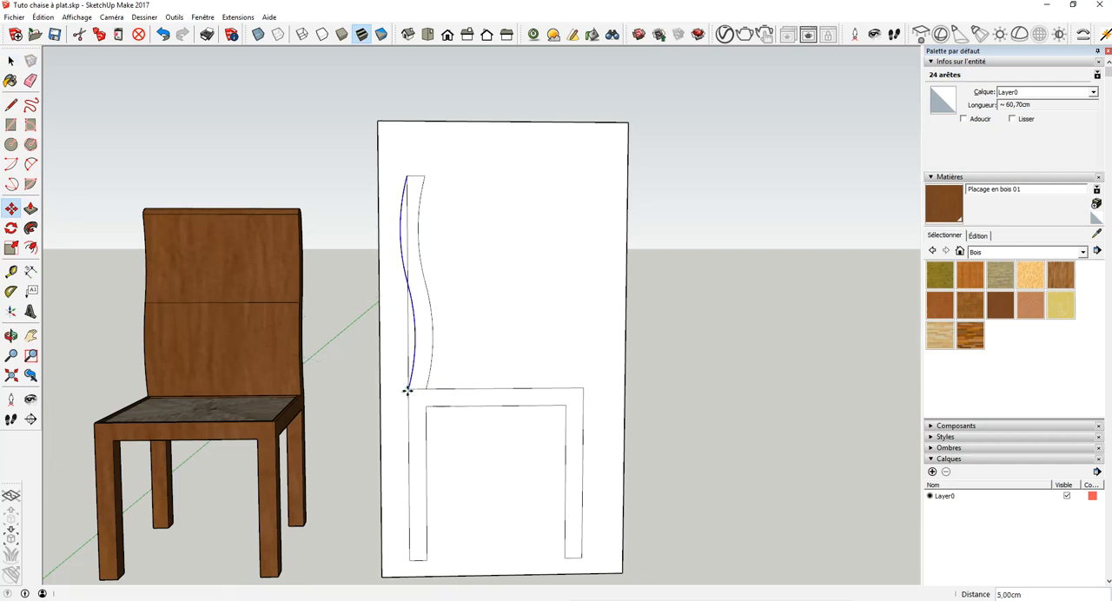
# - Erase the straight upper and lower segments of the backrest's rear edge
pyautogui.click(29, 82)
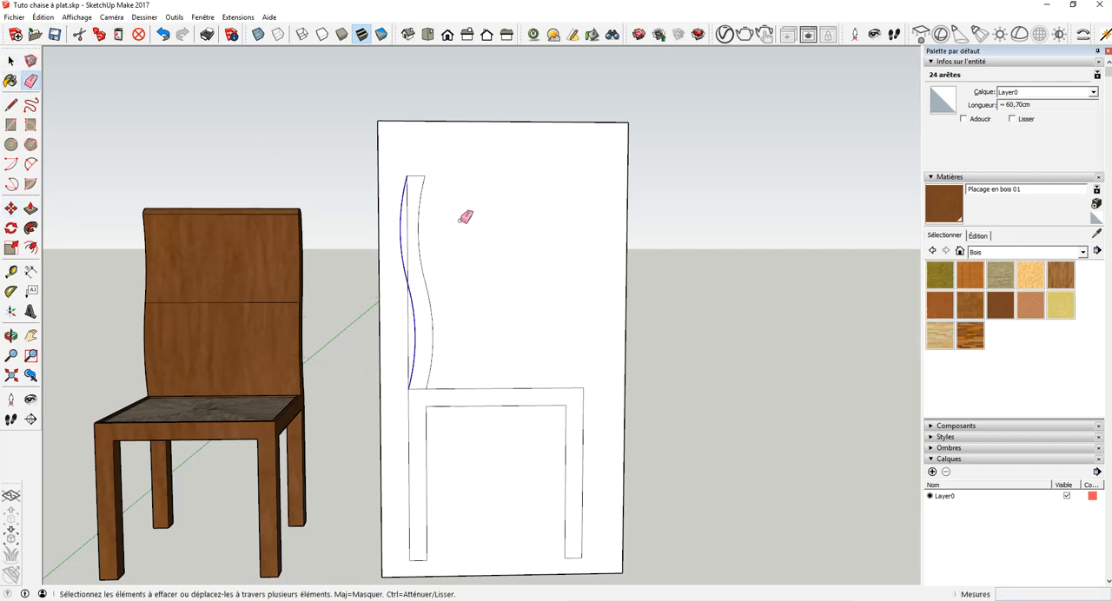
pyautogui.click(408, 233)
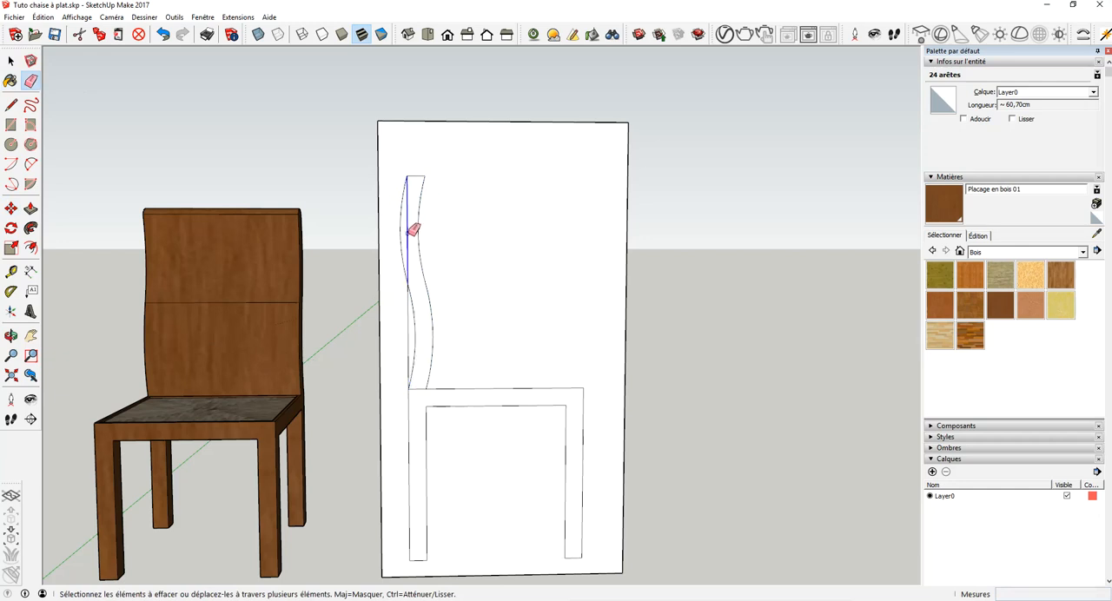
pyautogui.click(408, 320)
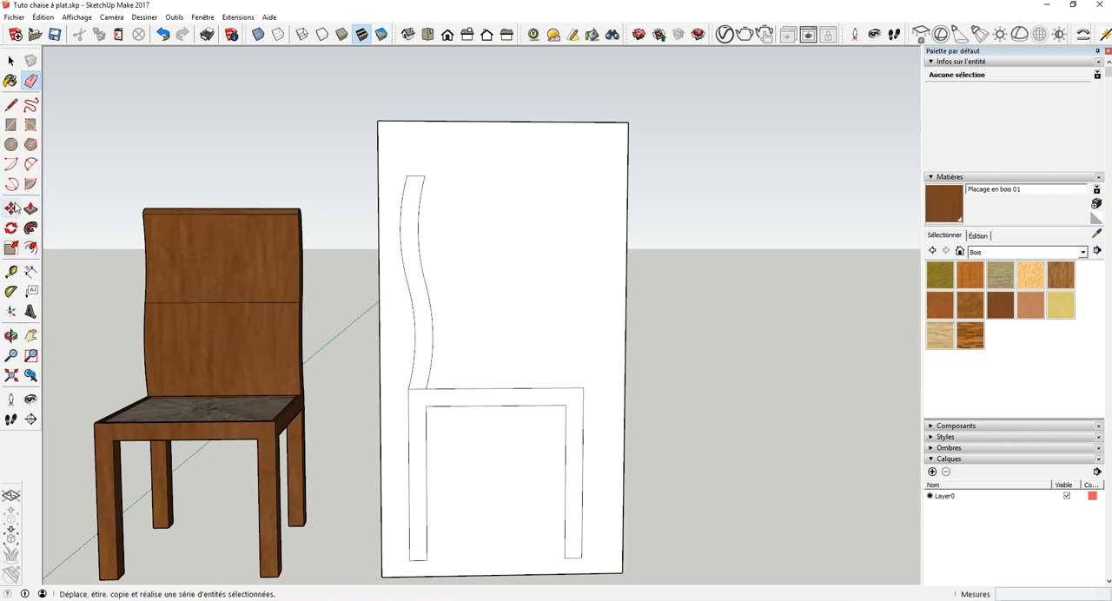
# - Place a horizontal guide line 1 cm below the backrest's top edge
pyautogui.click(10, 335)
pyautogui.moveTo(96, 280); pyautogui.dragTo(371, 229)
pyautogui.scroll(3, 438, 174)
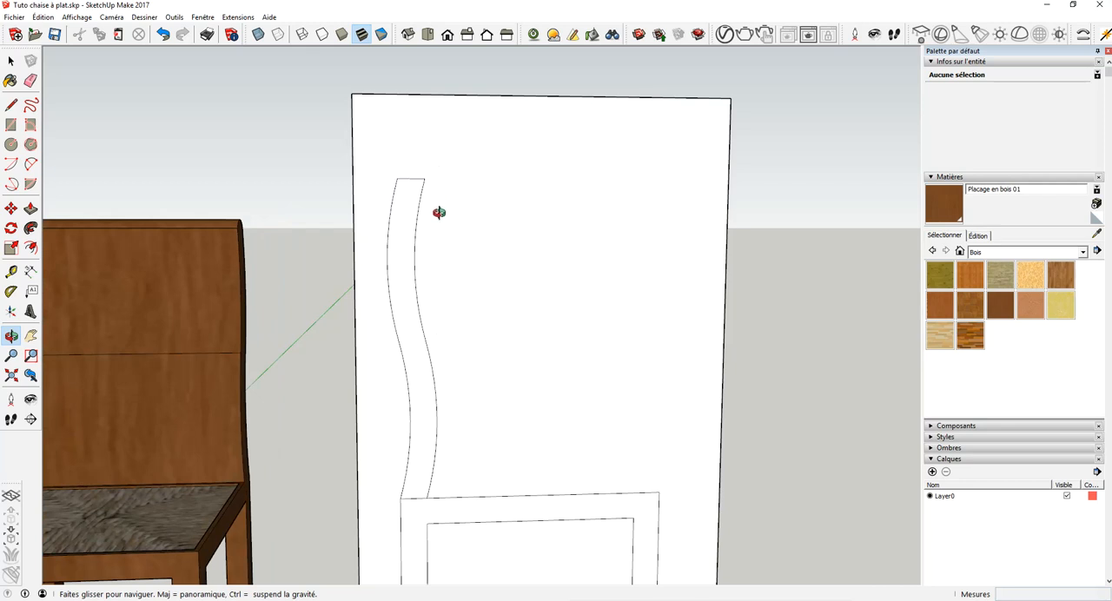
pyautogui.click(11, 273)
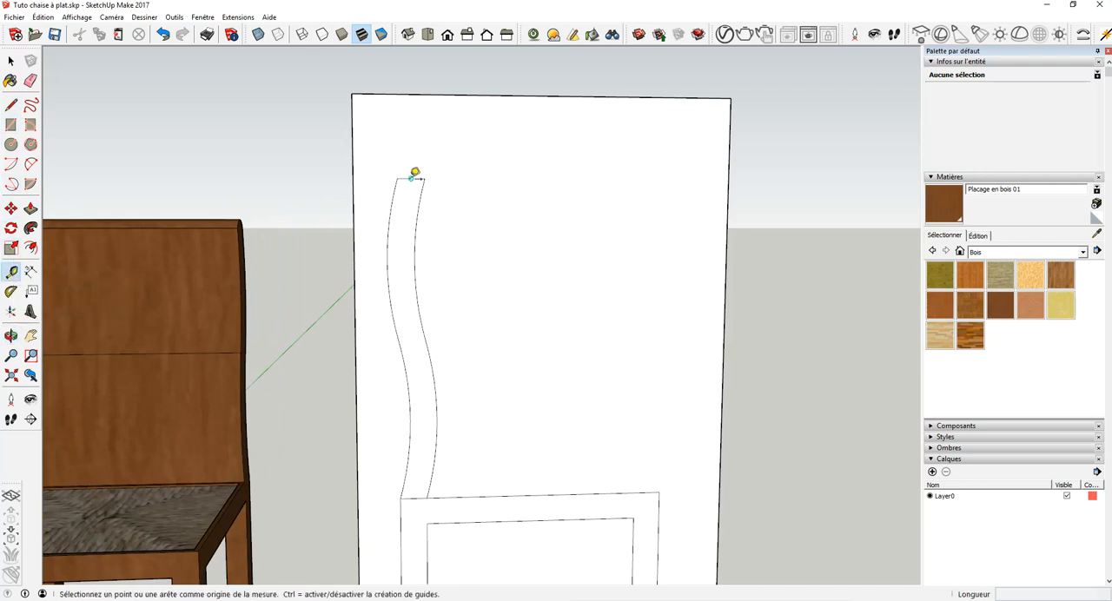
pyautogui.click(412, 178)
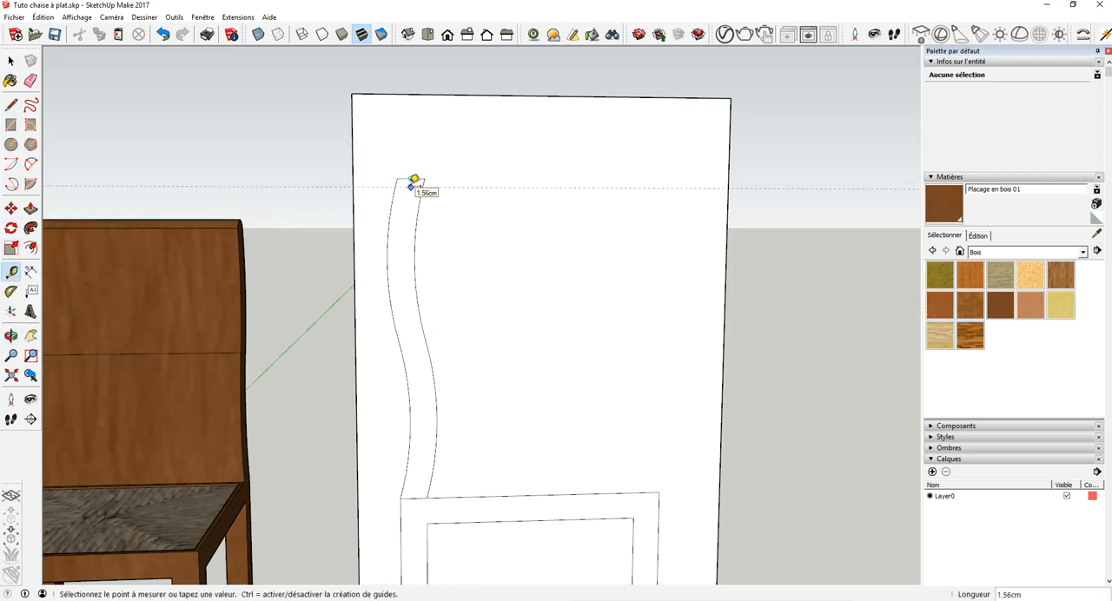
pyautogui.write('1')
pyautogui.press('Return')
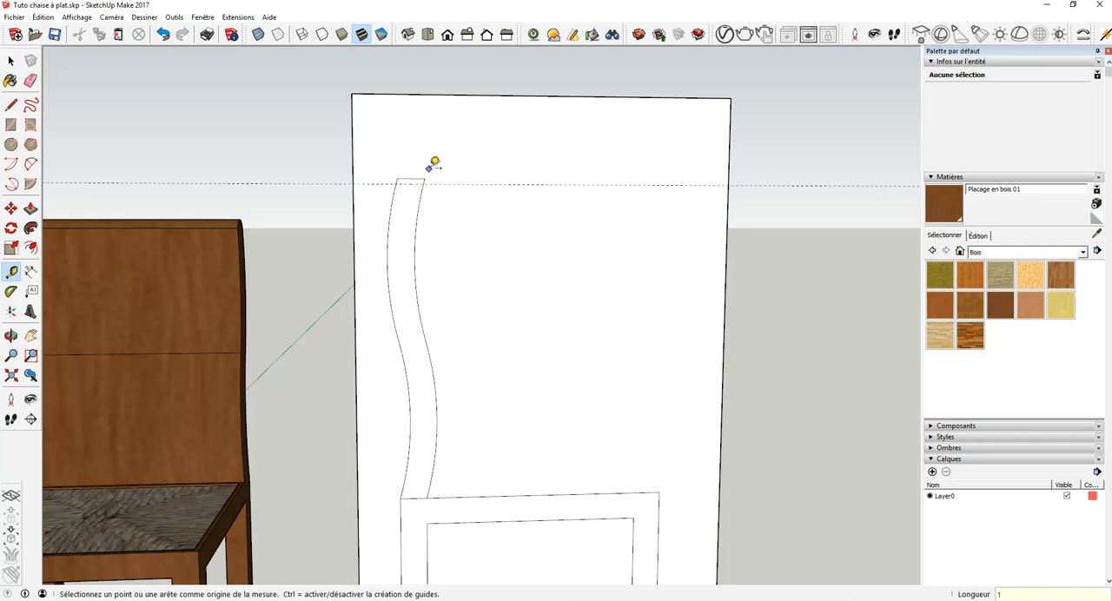
# - Round the backrest's top with a two-point arc bulging 1 cm from the guide, and erase the leftover straight edges and guide
pyautogui.click(31, 167)
pyautogui.scroll(3, 414, 143)
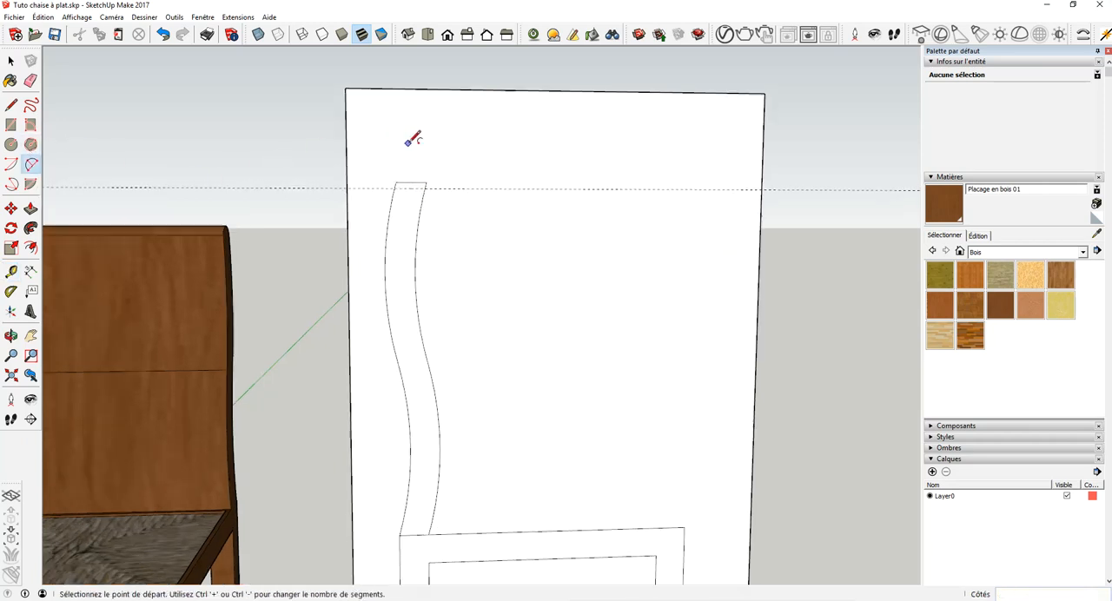
pyautogui.scroll(1, 418, 153)
pyautogui.click(383, 211)
pyautogui.click(420, 212)
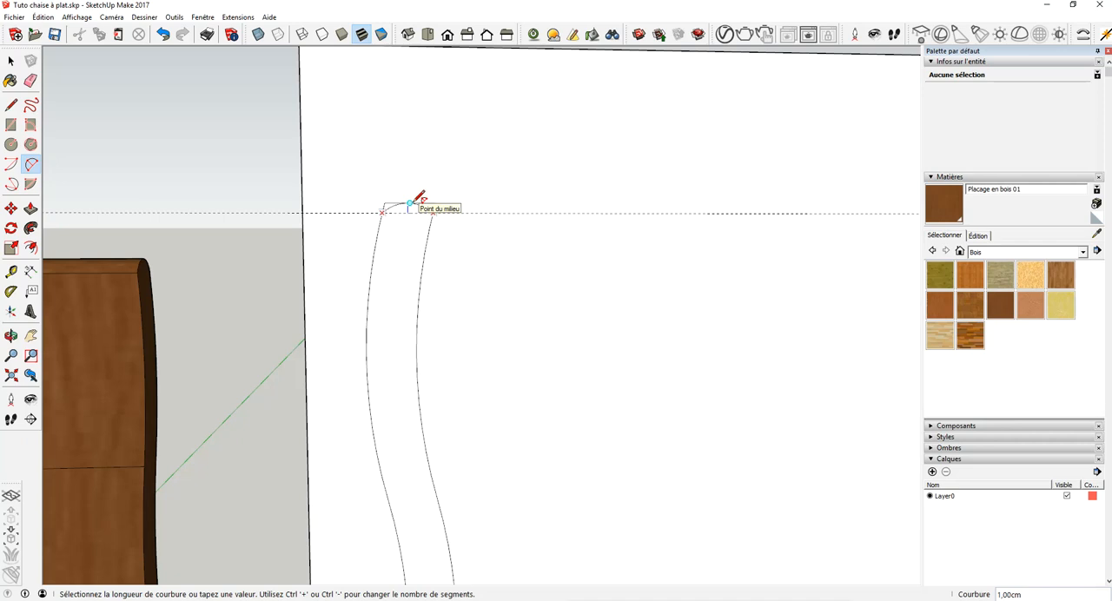
pyautogui.click(410, 204)
pyautogui.click(30, 80)
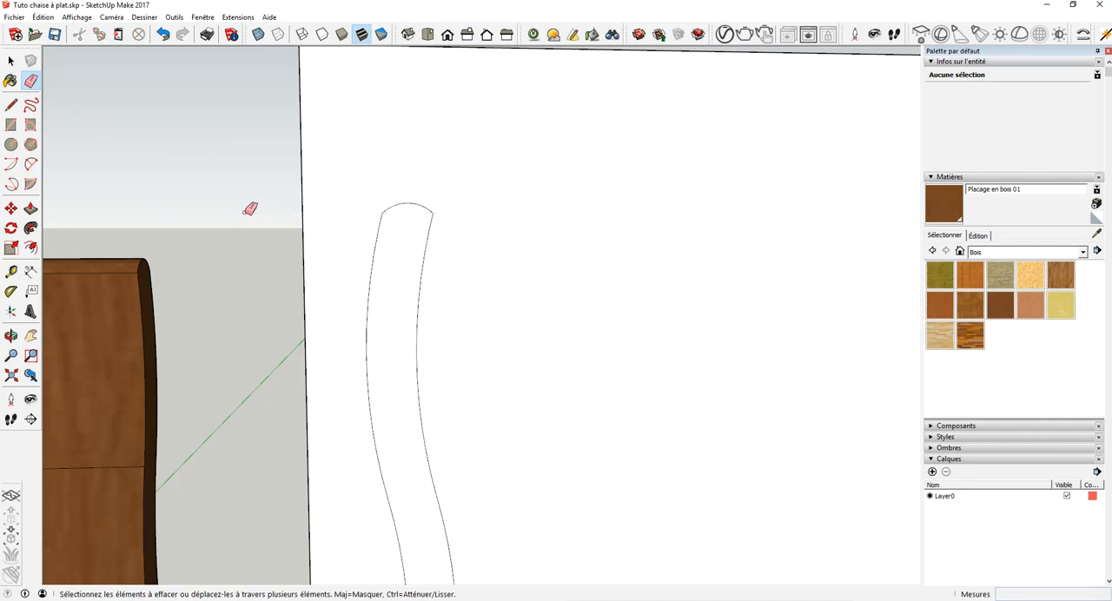
# - Place a guide 2 cm from the seat frame's upper front corner along the top edge and a matching one down the front edge
pyautogui.scroll(-6, 449, 206)
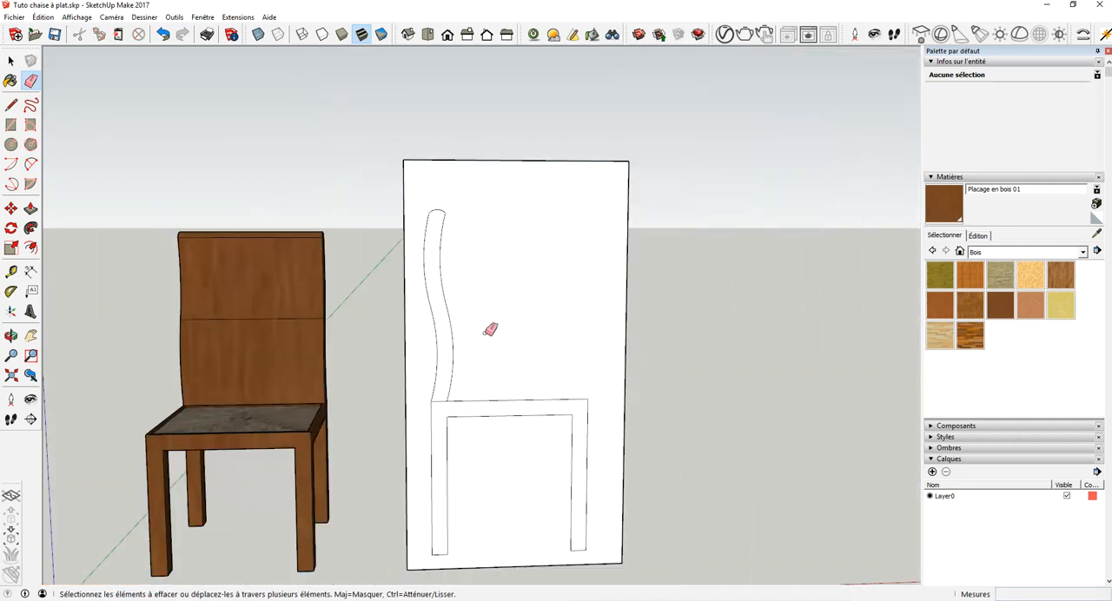
pyautogui.scroll(4, 587, 405)
pyautogui.scroll(2, 589, 407)
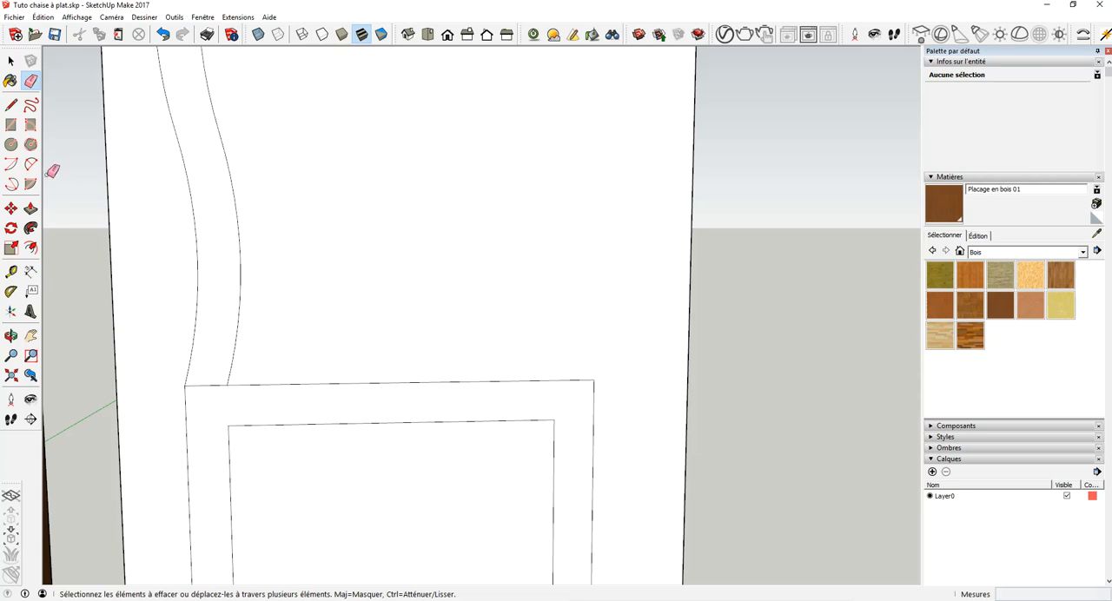
pyautogui.click(12, 272)
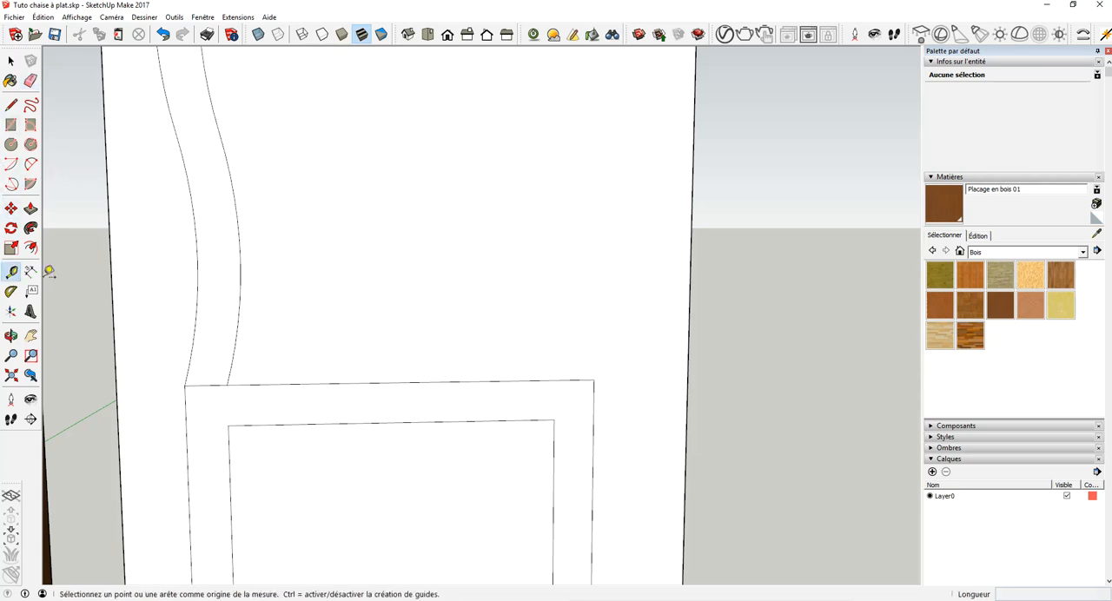
pyautogui.click(594, 378)
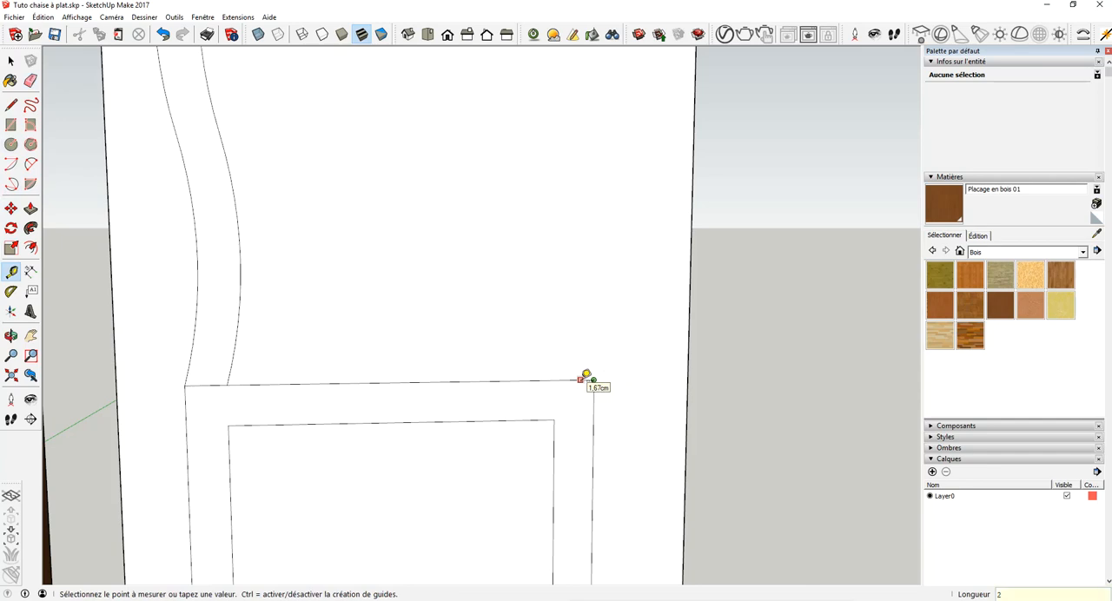
pyautogui.click(580, 380)
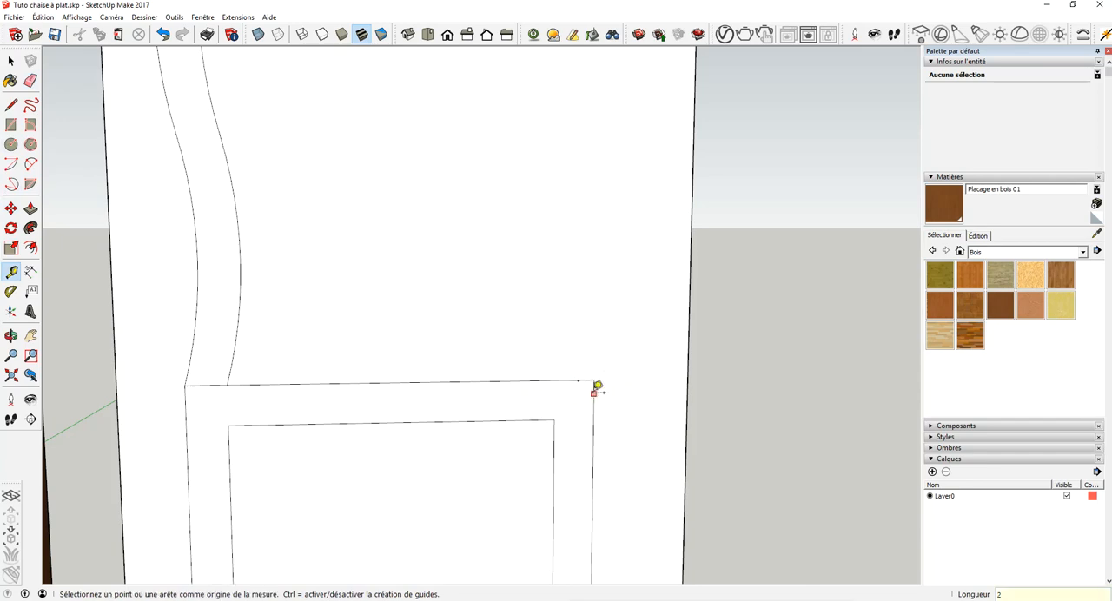
pyautogui.click(594, 380)
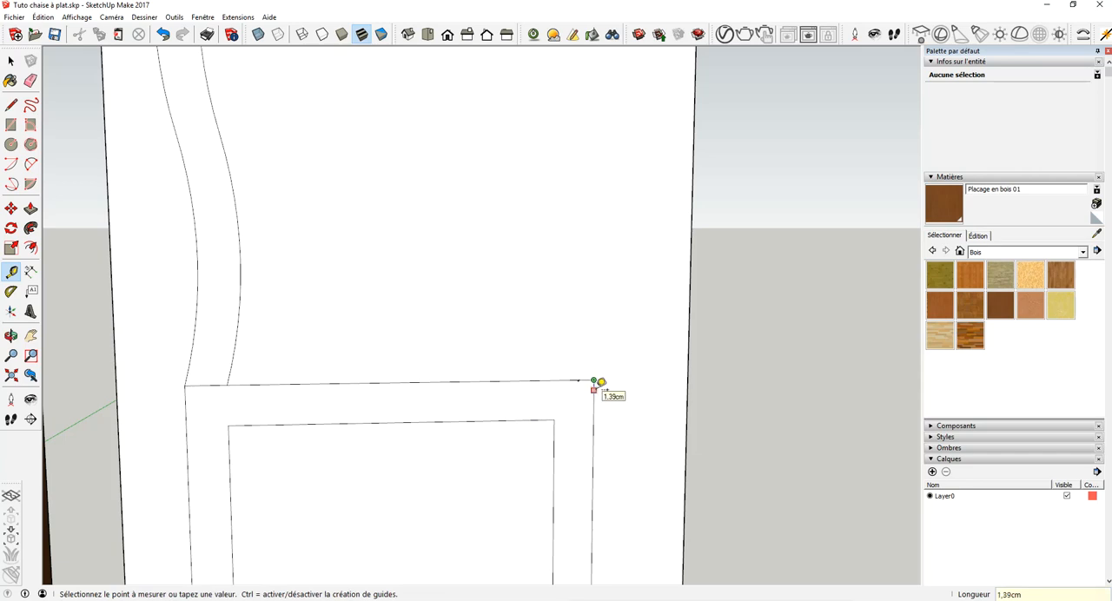
pyautogui.press('Return')
# - Draw a two-point arc between the two guide ends, bulging about 0.71 cm outward to round the seat's front corner
pyautogui.click(30, 163)
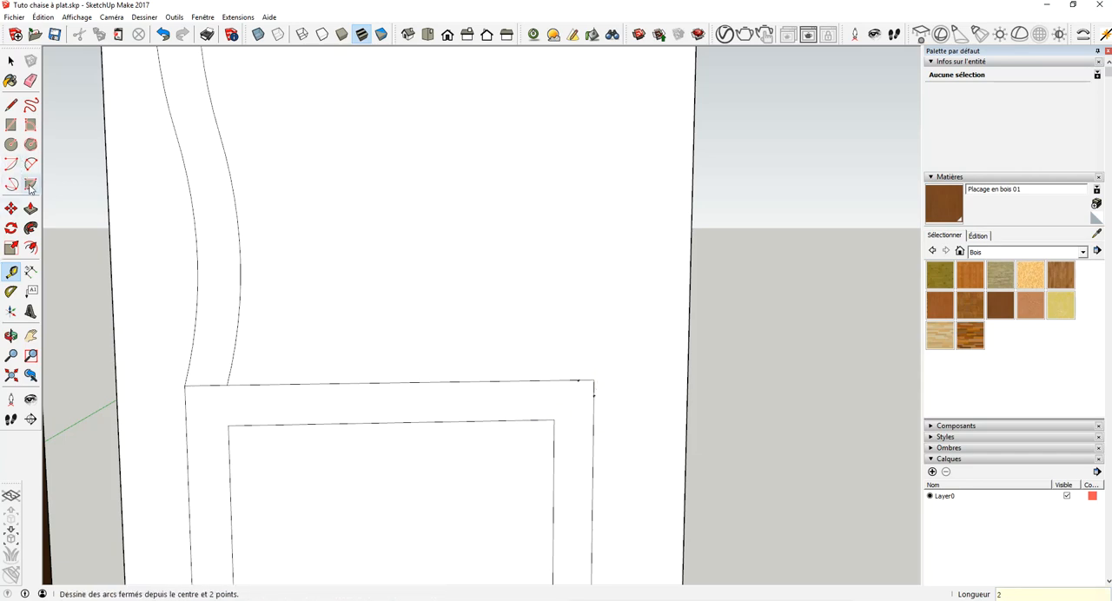
pyautogui.click(579, 380)
pyautogui.click(593, 395)
pyautogui.click(596, 382)
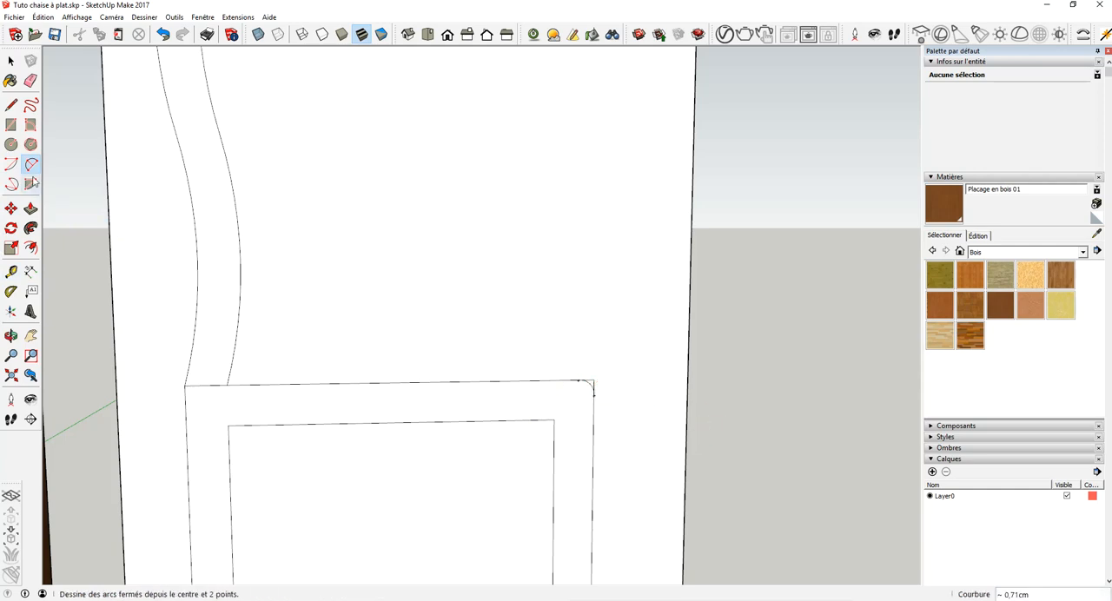
# - Erase the leftover straight edges outside the seat corner's arc, keeping the front leg's outer edge
pyautogui.click(31, 80)
pyautogui.scroll(2, 612, 390)
pyautogui.scroll(3, 618, 395)
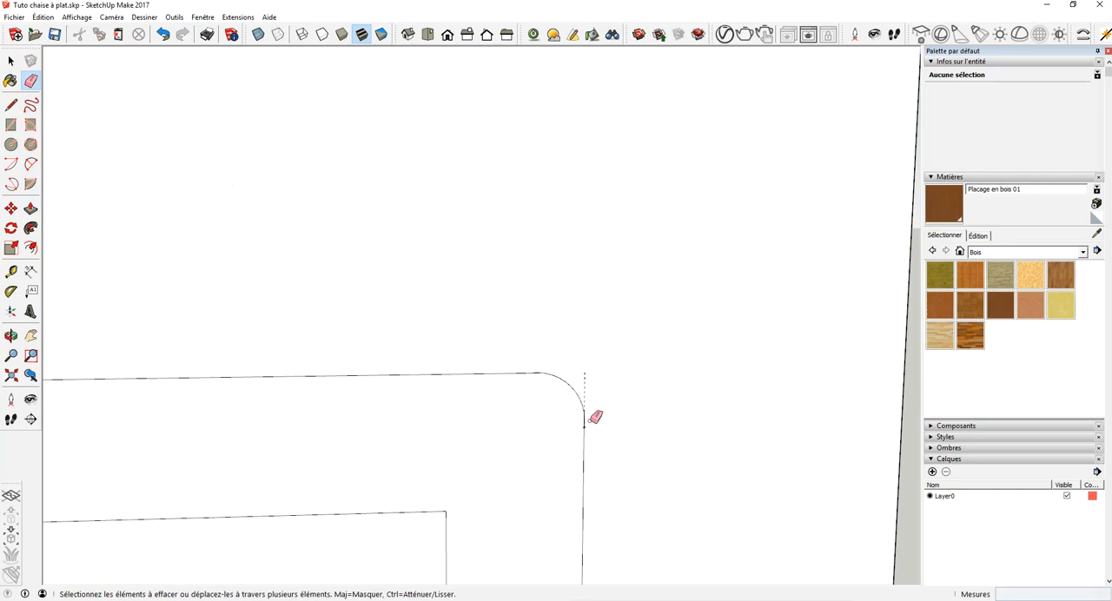
pyautogui.scroll(4, 588, 423)
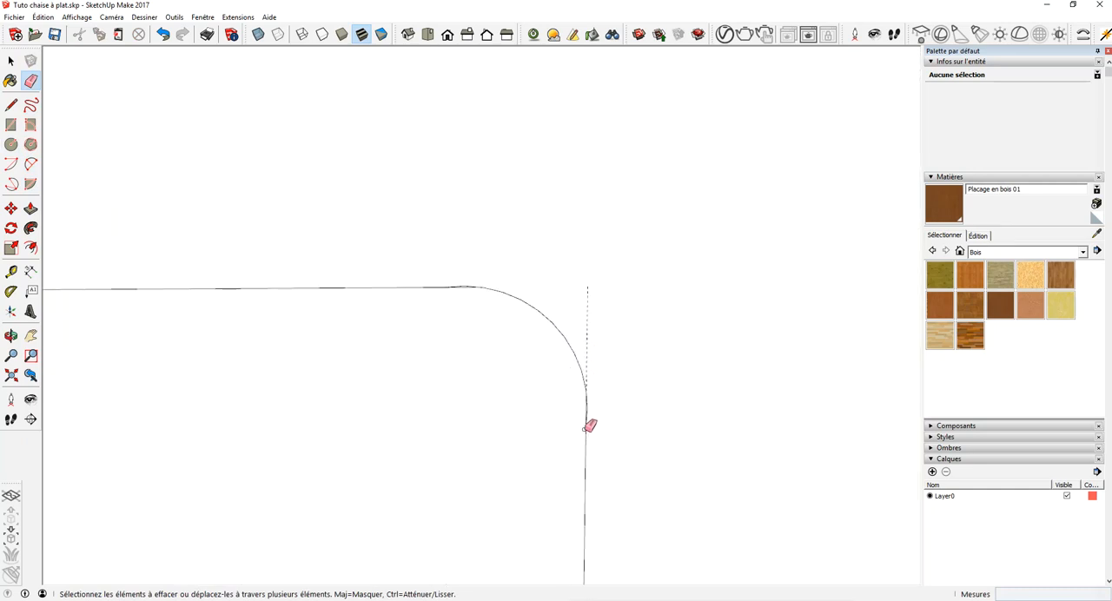
pyautogui.click(576, 422)
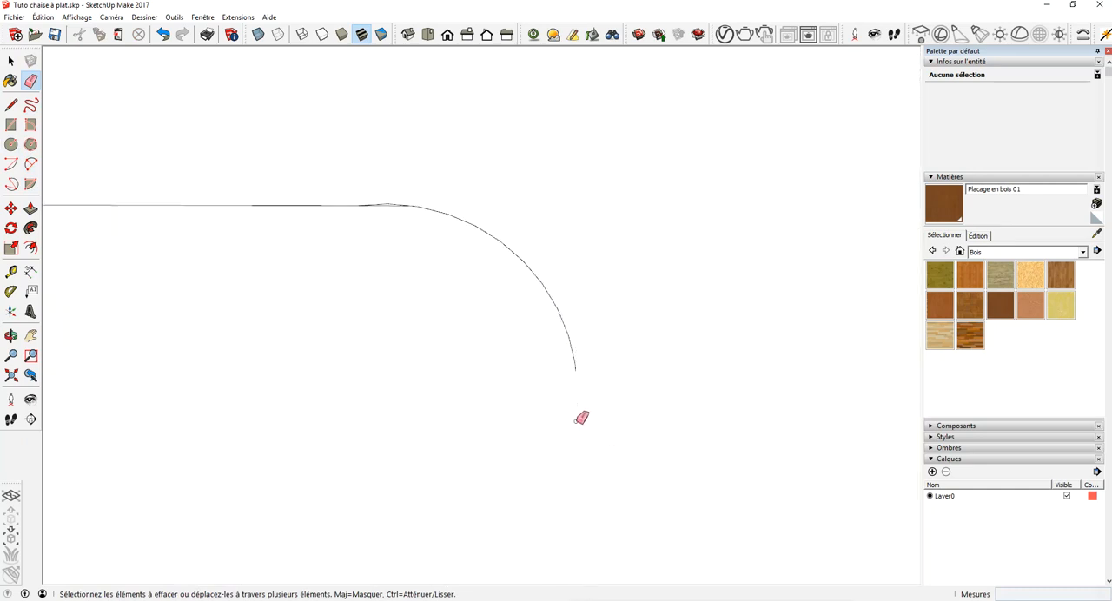
pyautogui.click(162, 34)
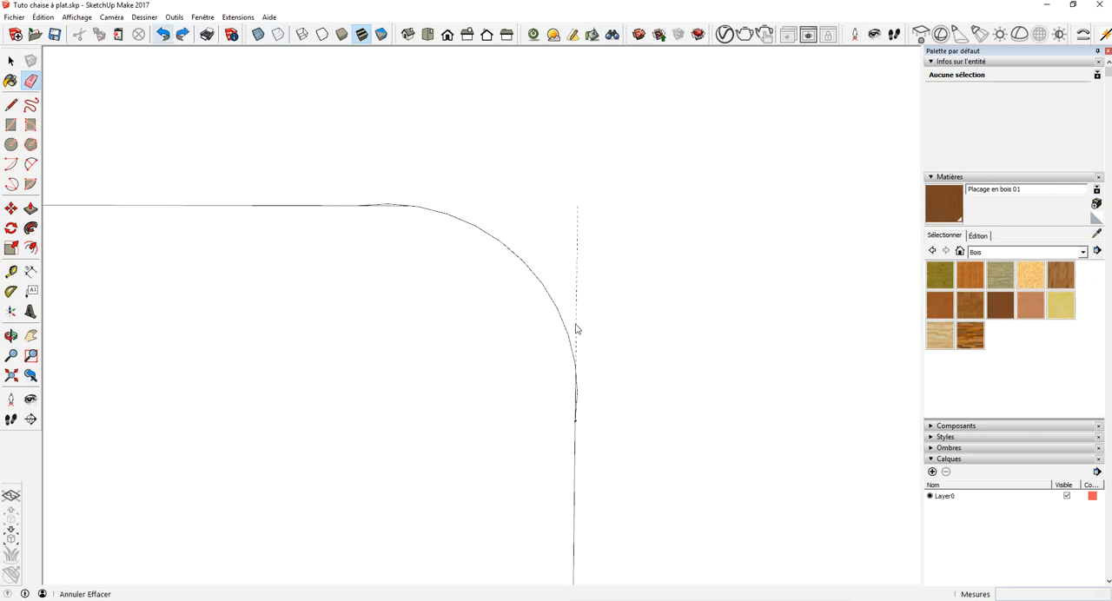
pyautogui.click(576, 386)
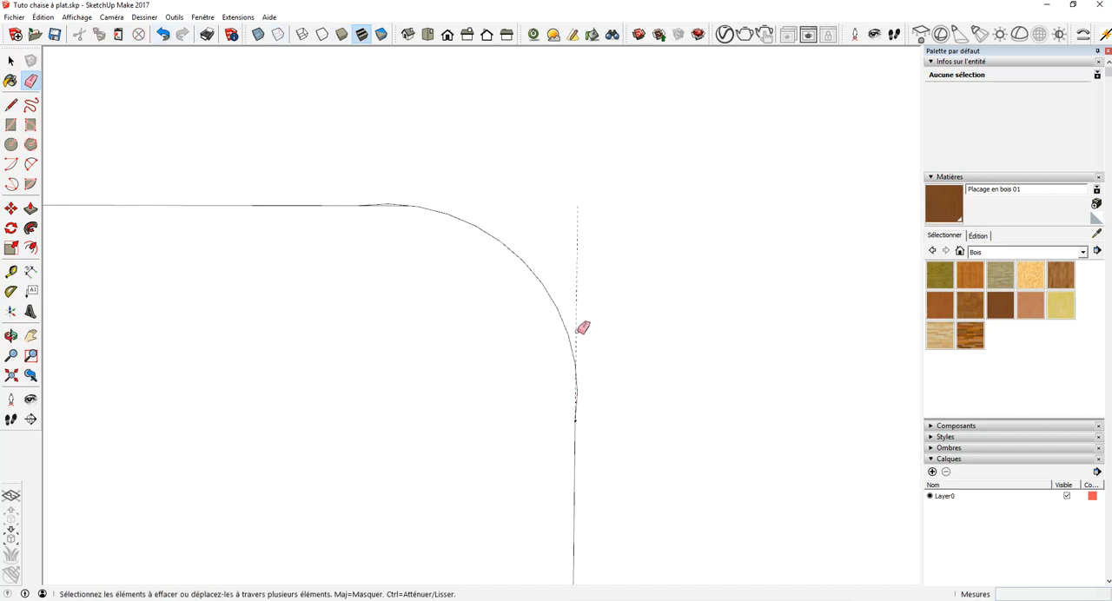
# - Erase the short horizontal edge between the backrest and the seat frame to join them into one profile
pyautogui.scroll(-5, 582, 327)
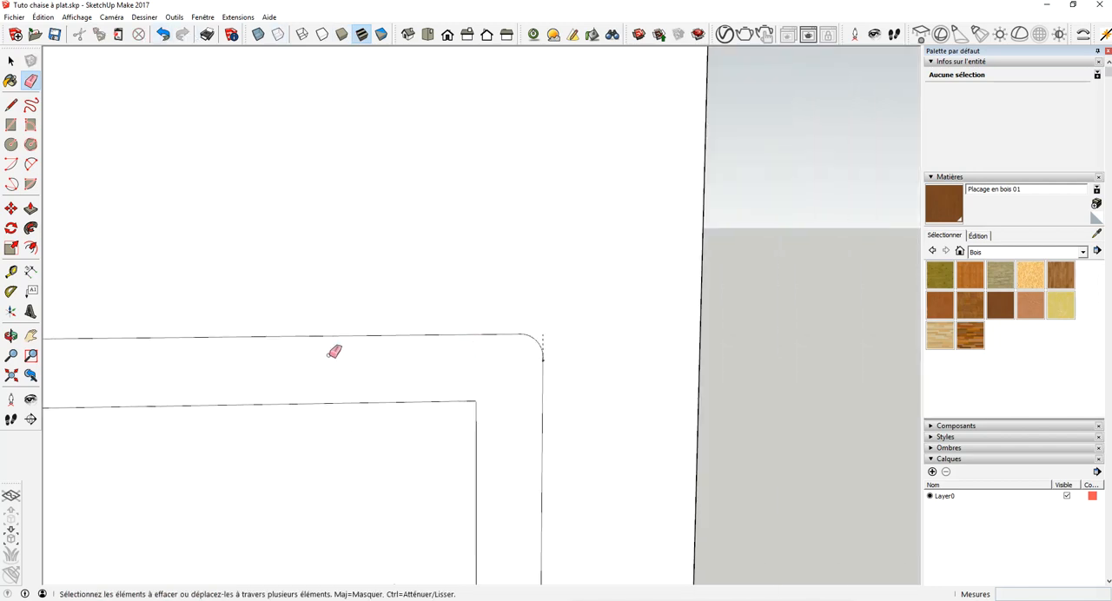
pyautogui.click(31, 336)
pyautogui.moveTo(173, 257); pyautogui.dragTo(448, 236)
pyautogui.scroll(-4, 449, 237)
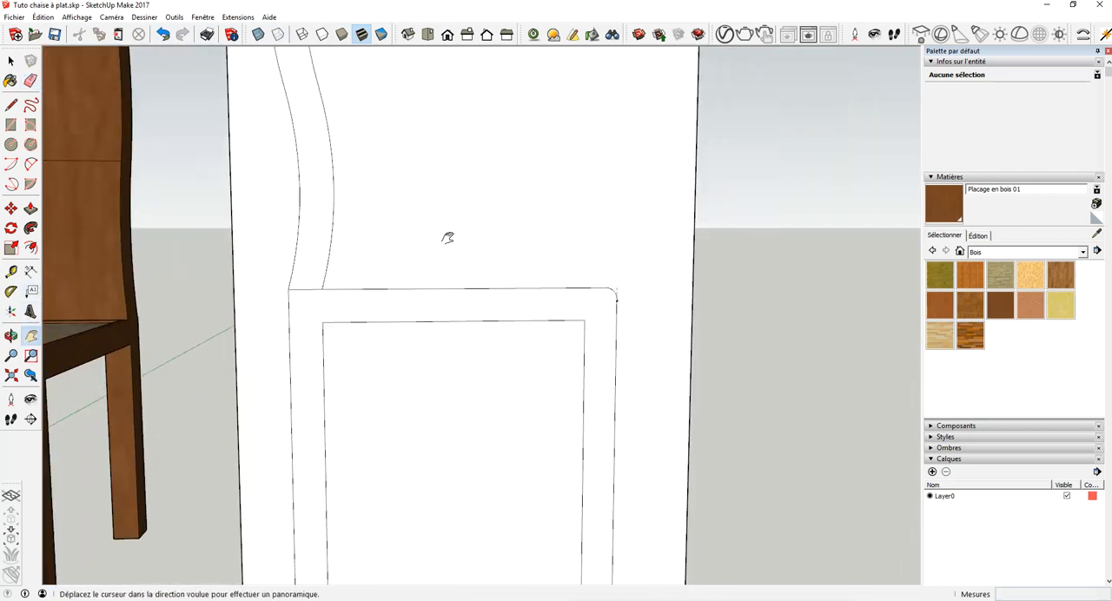
pyautogui.moveTo(401, 201); pyautogui.dragTo(394, 257)
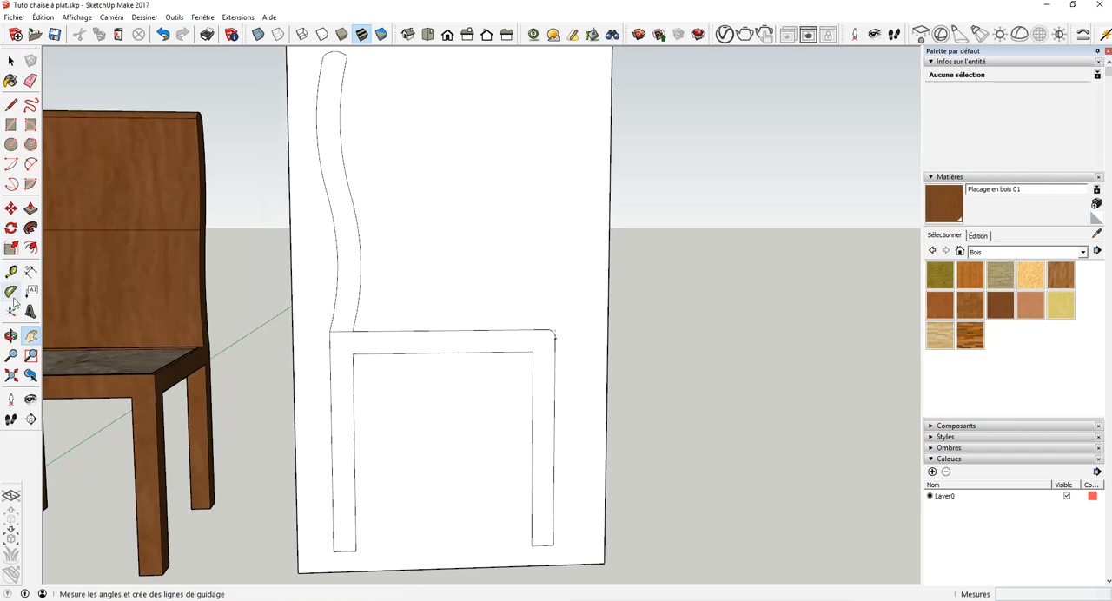
pyautogui.click(30, 80)
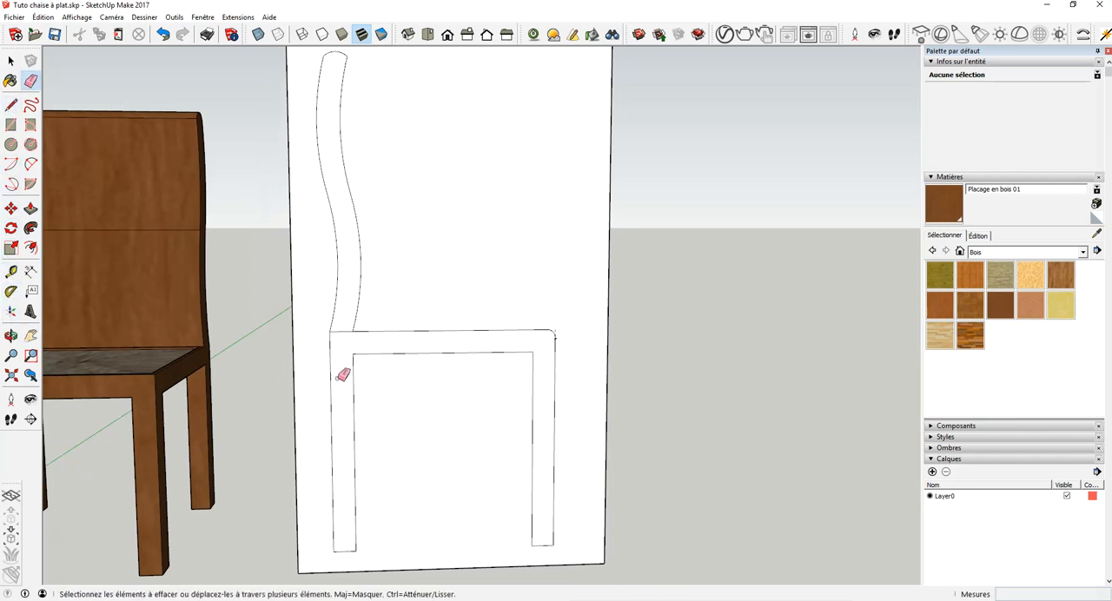
pyautogui.scroll(-2, 362, 288)
pyautogui.scroll(2, 362, 288)
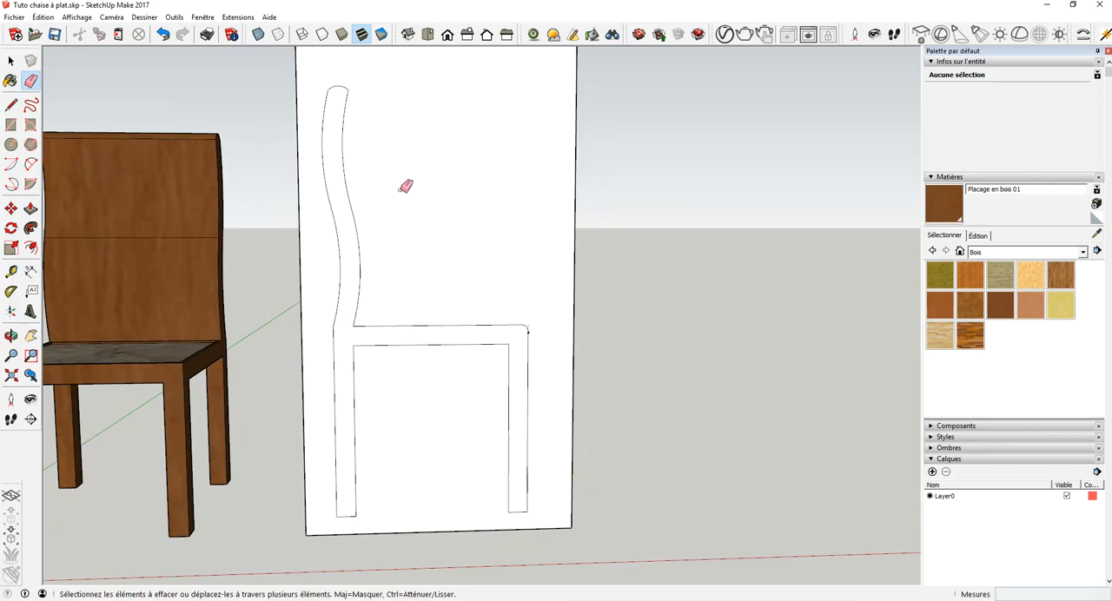
# - Erase all four outer edges of the upright panel surrounding the chair profile, leaving only the profile face
pyautogui.click(303, 281)
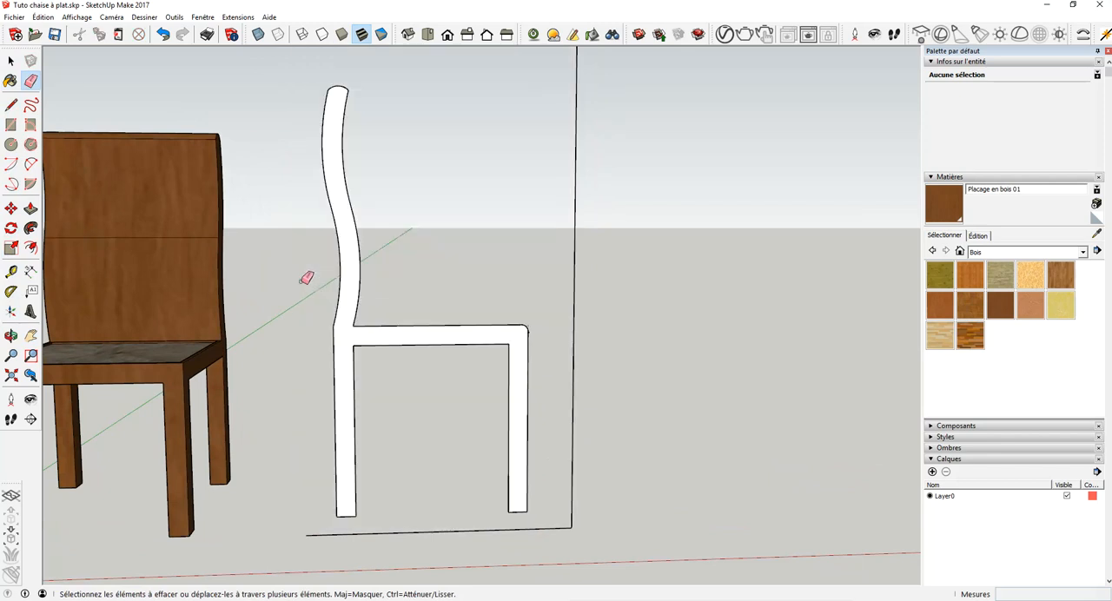
pyautogui.click(440, 529)
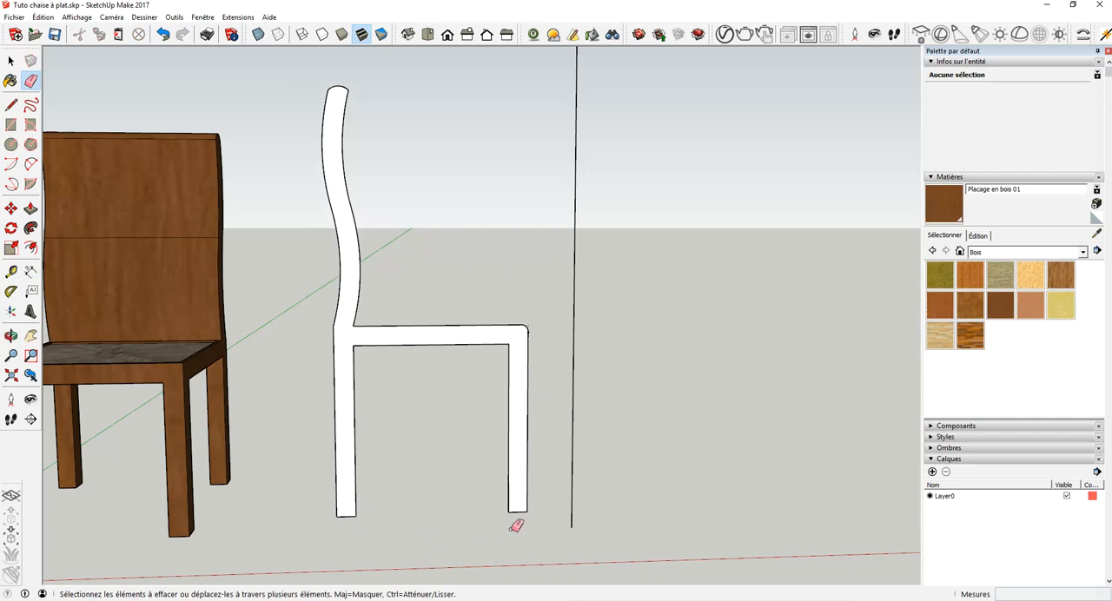
pyautogui.click(573, 441)
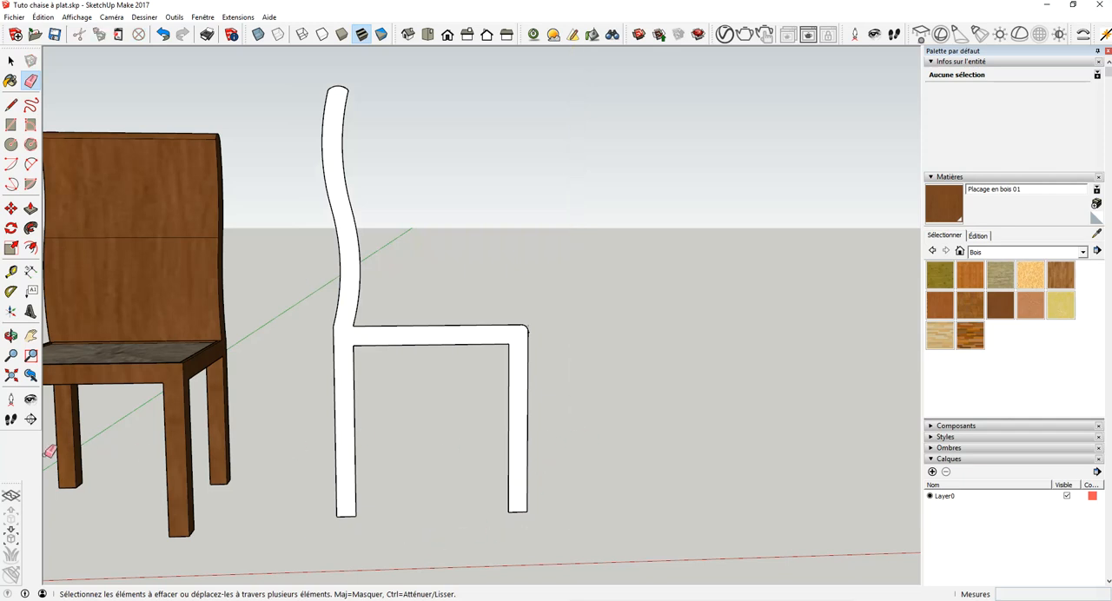
pyautogui.click(30, 336)
pyautogui.moveTo(355, 251); pyautogui.dragTo(338, 356)
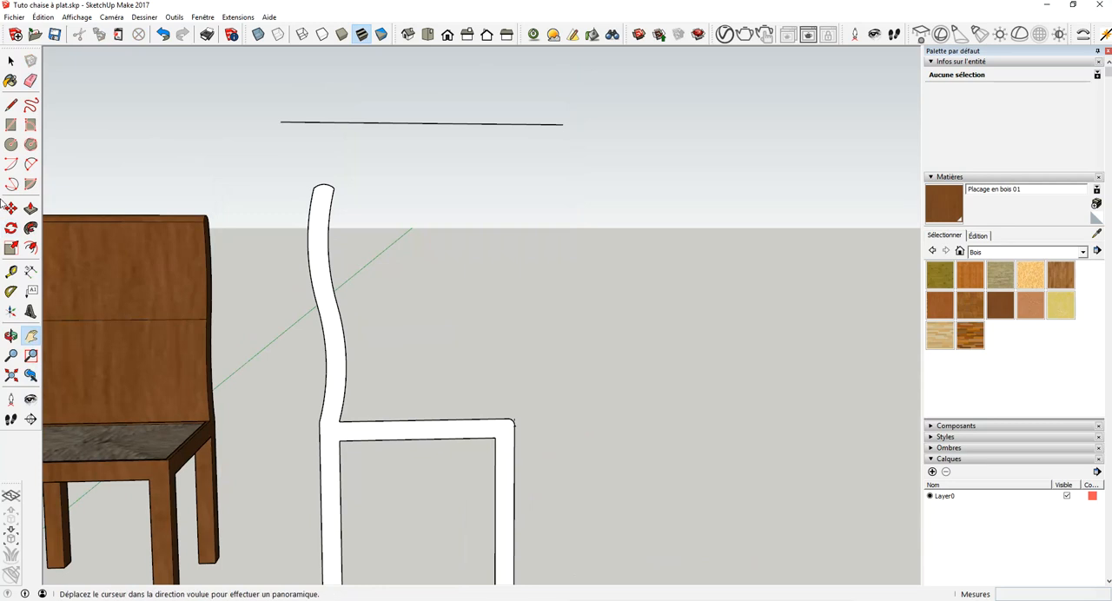
pyautogui.click(30, 80)
pyautogui.click(475, 123)
# - Extrude the chair's side profile face 50 cm with Push/Pull to give the chair its full width
pyautogui.click(10, 335)
pyautogui.moveTo(226, 373); pyautogui.dragTo(513, 400)
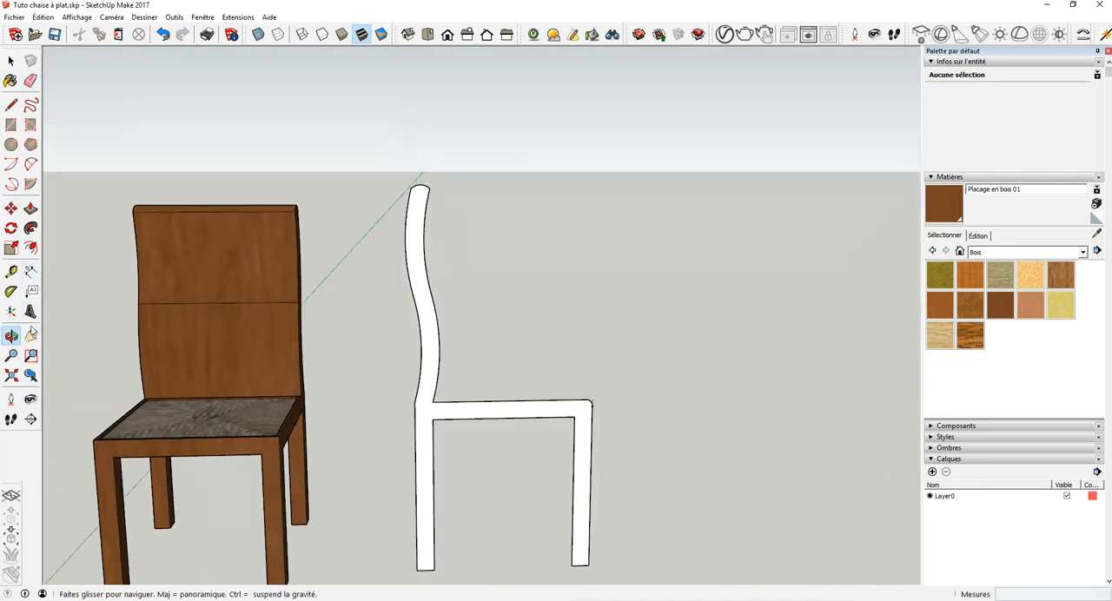
pyautogui.click(32, 210)
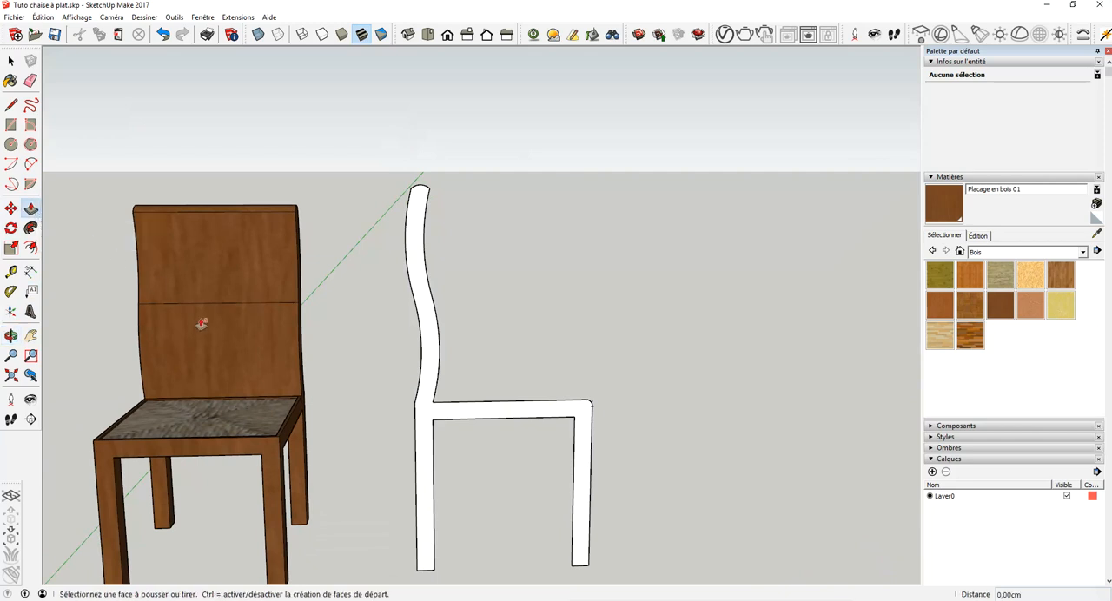
pyautogui.click(429, 416)
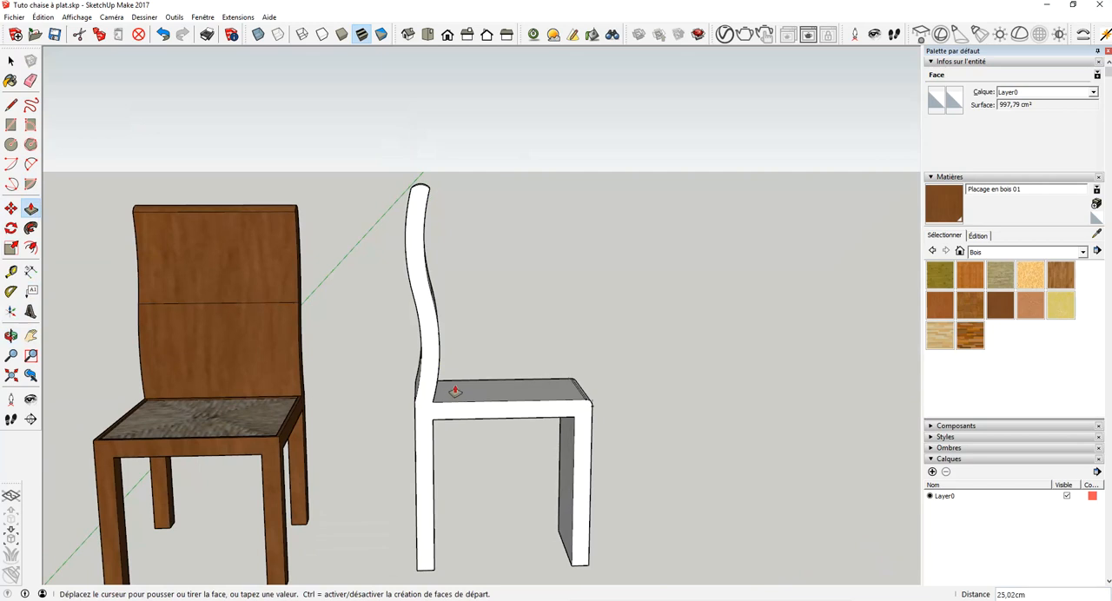
pyautogui.press('Return')
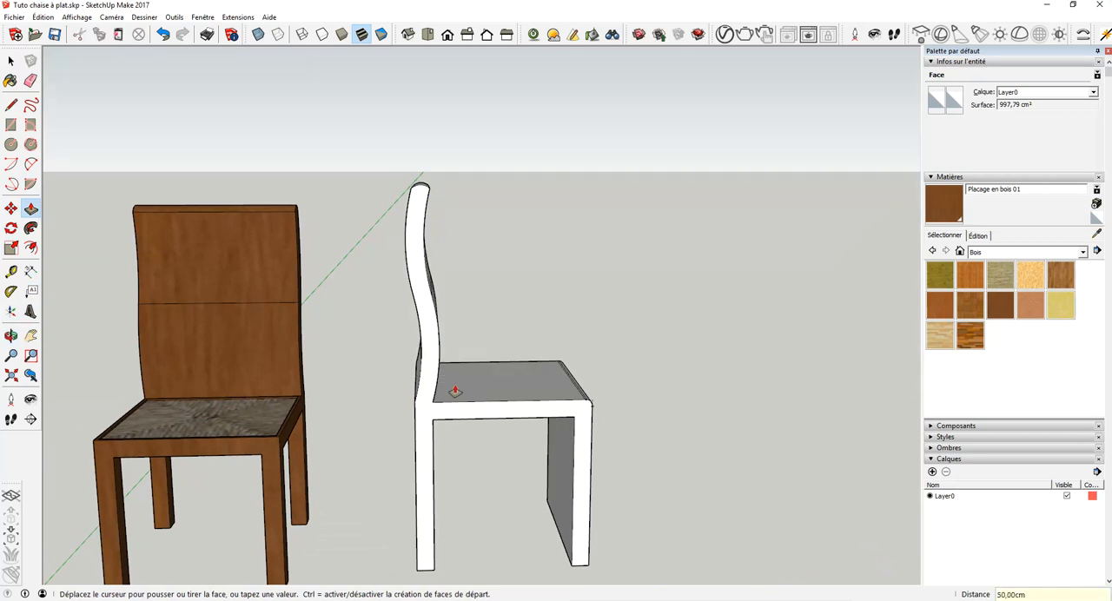
pyautogui.click(12, 59)
# - Offset the outline of the front face below the seat's rounded edge inward by 5 cm
pyautogui.click(11, 335)
pyautogui.moveTo(566, 322); pyautogui.dragTo(453, 343)
pyautogui.click(11, 61)
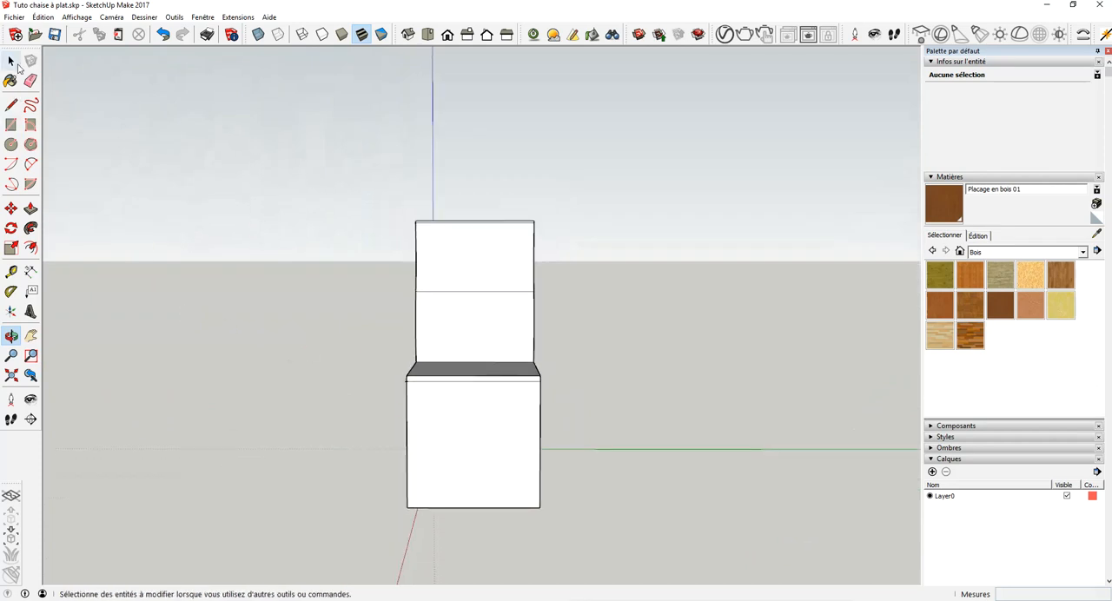
pyautogui.click(469, 465)
pyautogui.scroll(3, 469, 465)
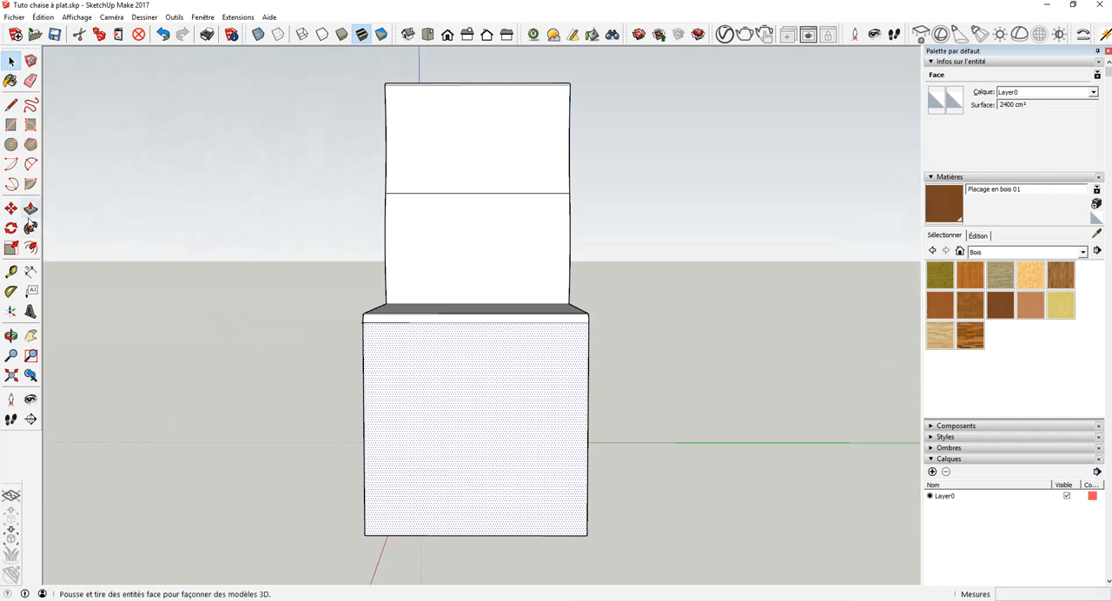
pyautogui.click(32, 249)
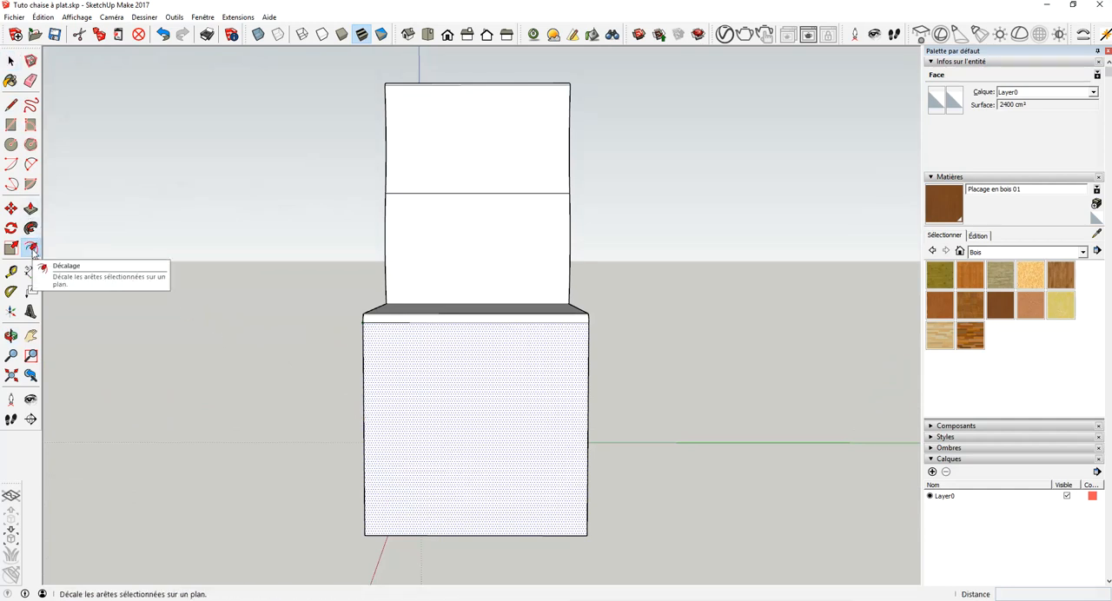
pyautogui.click(365, 418)
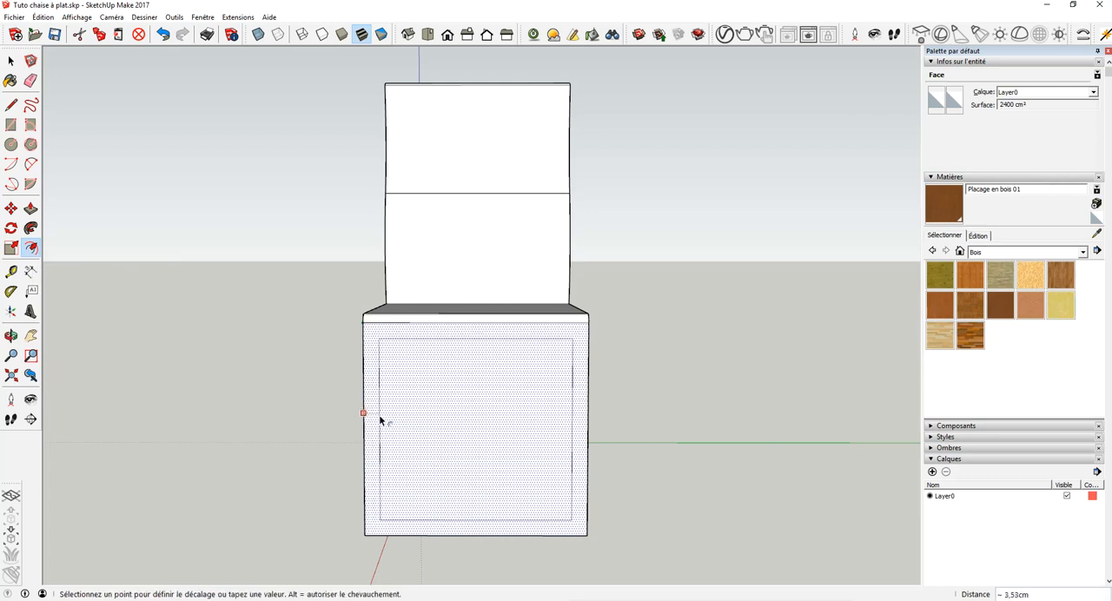
pyautogui.write('5')
pyautogui.press('Return')
# - Extend both front leg lines from the offset's lower corners to the bottom edge and erase the horizontal line between them
pyautogui.click(11, 104)
pyautogui.click(386, 512)
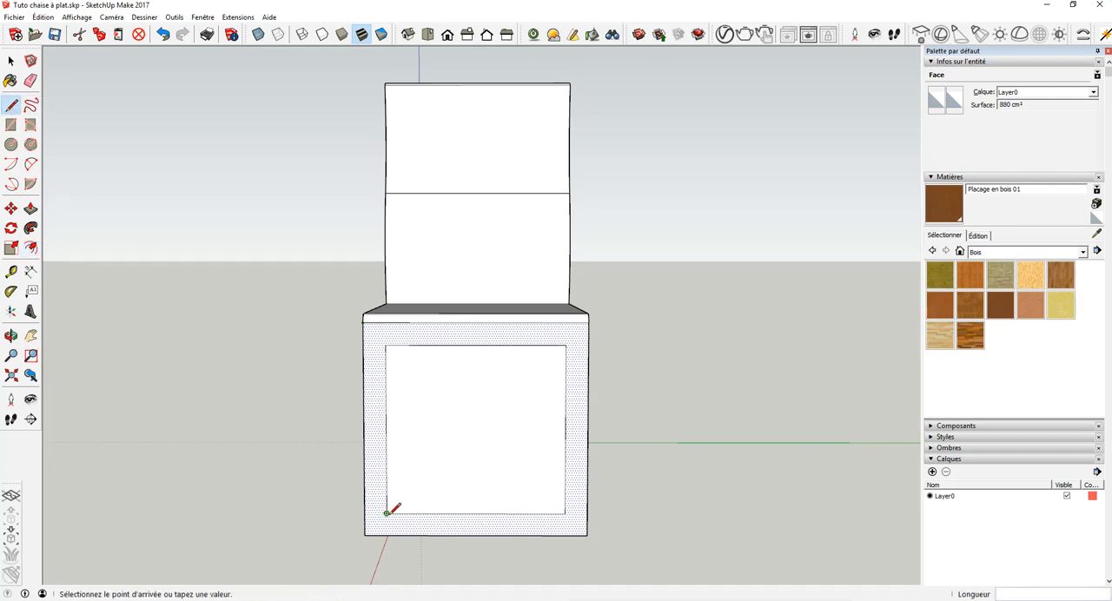
pyautogui.click(386, 534)
pyautogui.click(565, 512)
pyautogui.click(564, 533)
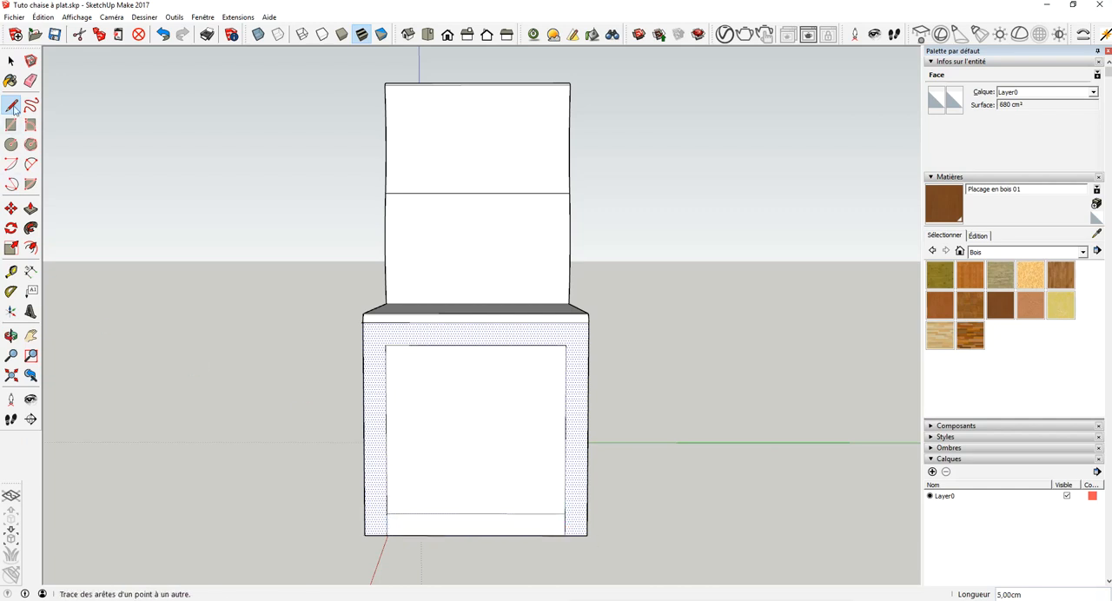
pyautogui.click(30, 80)
pyautogui.click(464, 514)
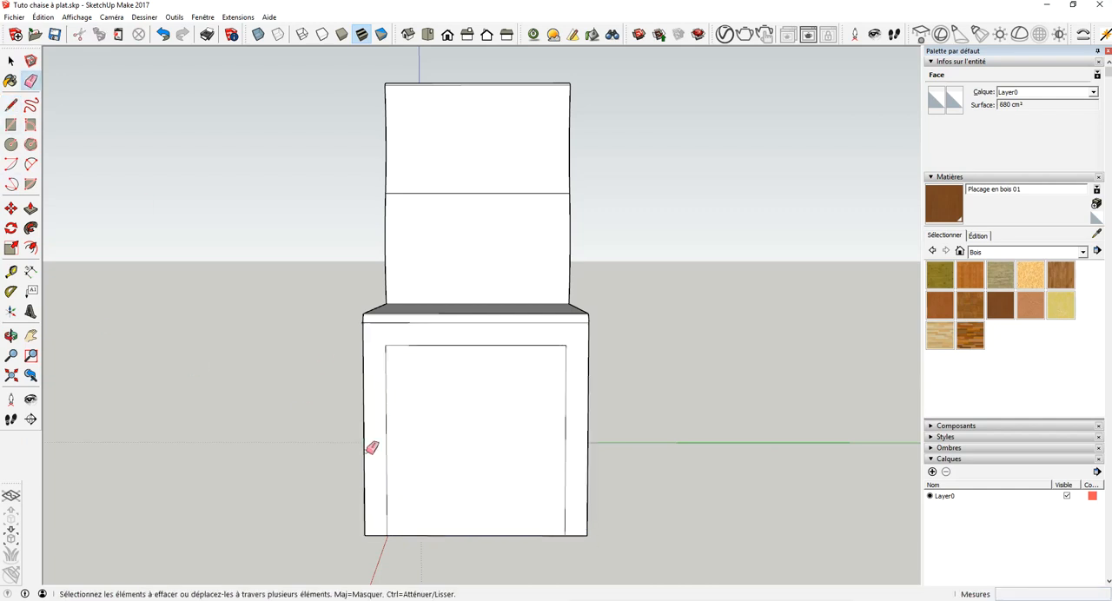
# - Push the front panel between the legs inward 5 cm to open the space between the front legs
pyautogui.click(30, 208)
pyautogui.click(30, 211)
pyautogui.click(448, 471)
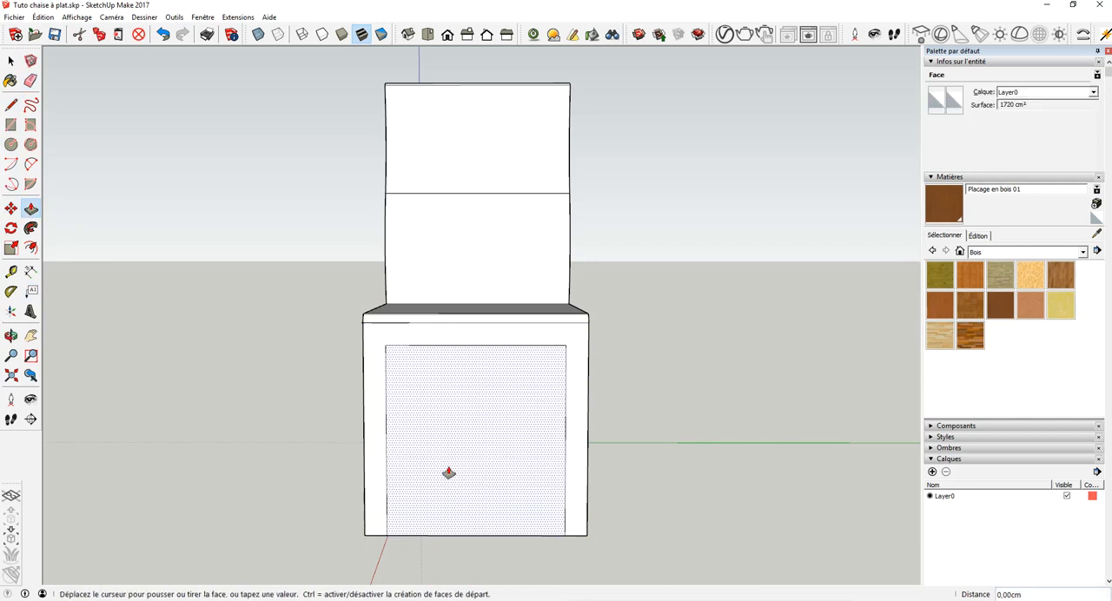
pyautogui.click(488, 406)
# - Offset the outline of the rear face below the backrest inward by 5 cm
pyautogui.click(10, 335)
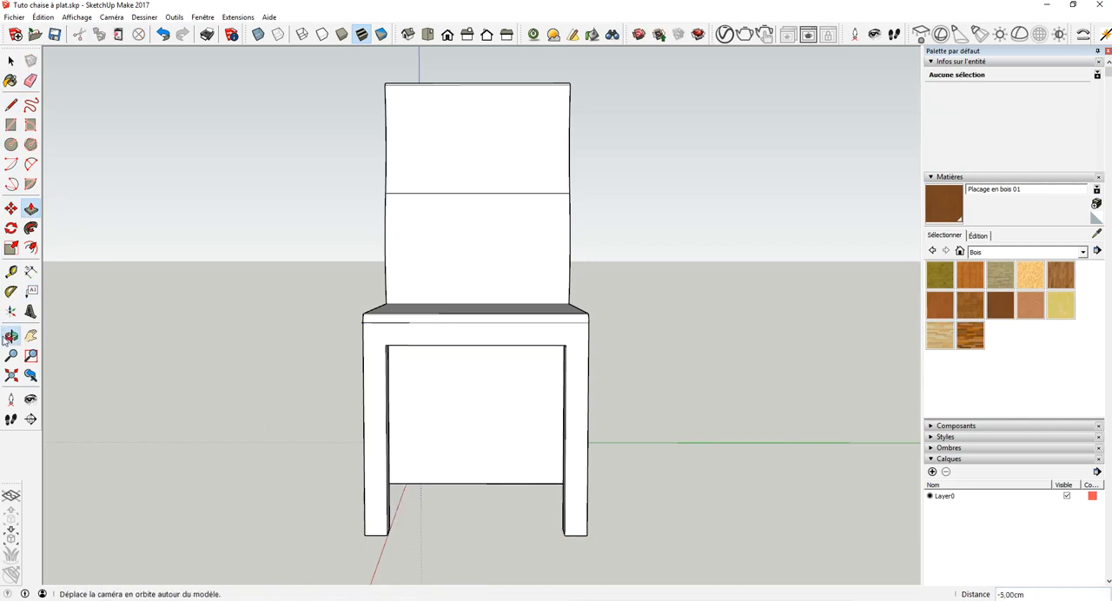
pyautogui.moveTo(345, 422); pyautogui.dragTo(766, 445)
pyautogui.moveTo(412, 422); pyautogui.dragTo(456, 560)
pyautogui.click(11, 61)
pyautogui.click(385, 384)
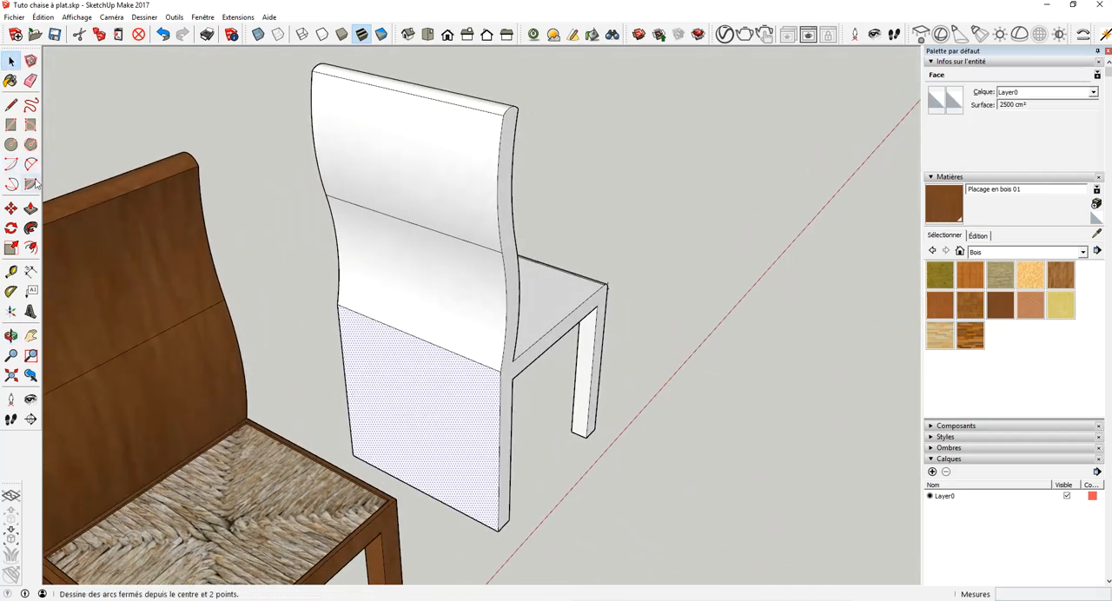
pyautogui.click(31, 249)
pyautogui.click(347, 396)
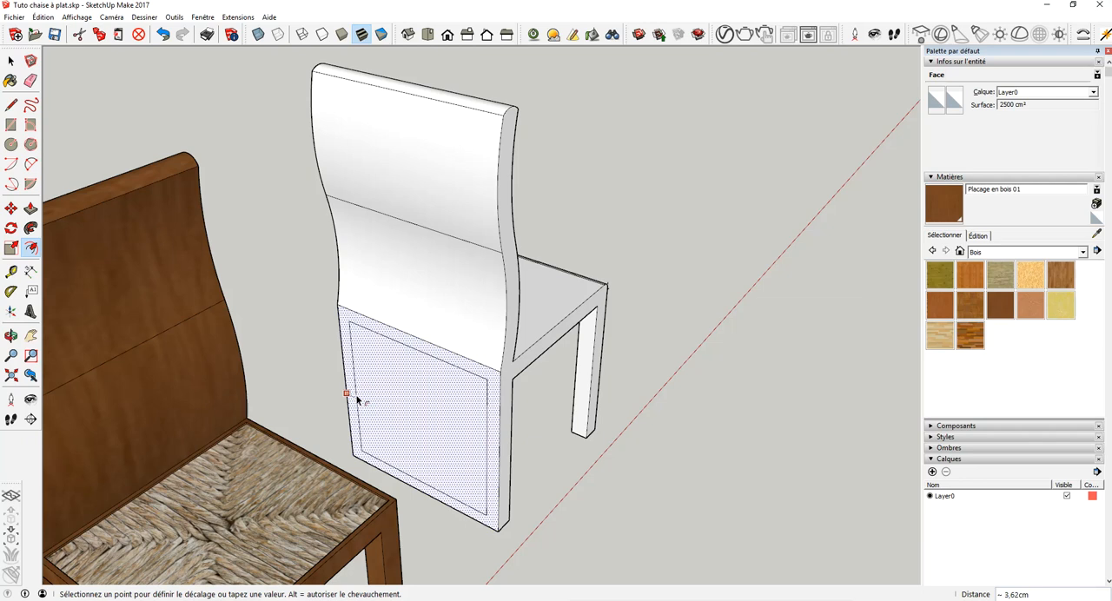
pyautogui.press('Return')
# - Extend both rear leg lines from the offset's lower corners to the bottom edge and erase the horizontal line between them
pyautogui.press('l')
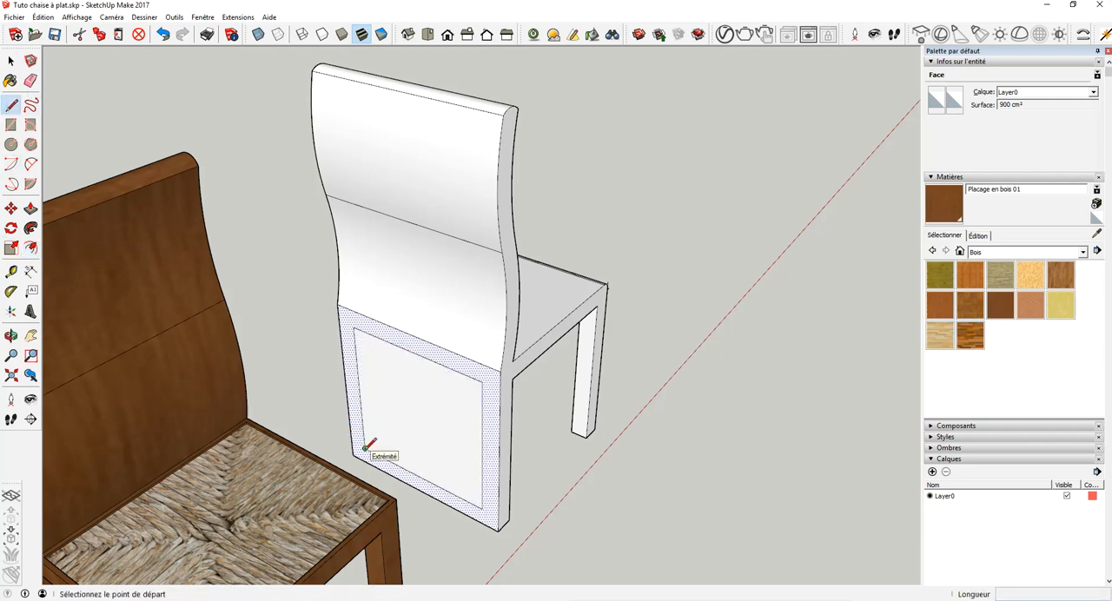
pyautogui.click(365, 448)
pyautogui.click(366, 461)
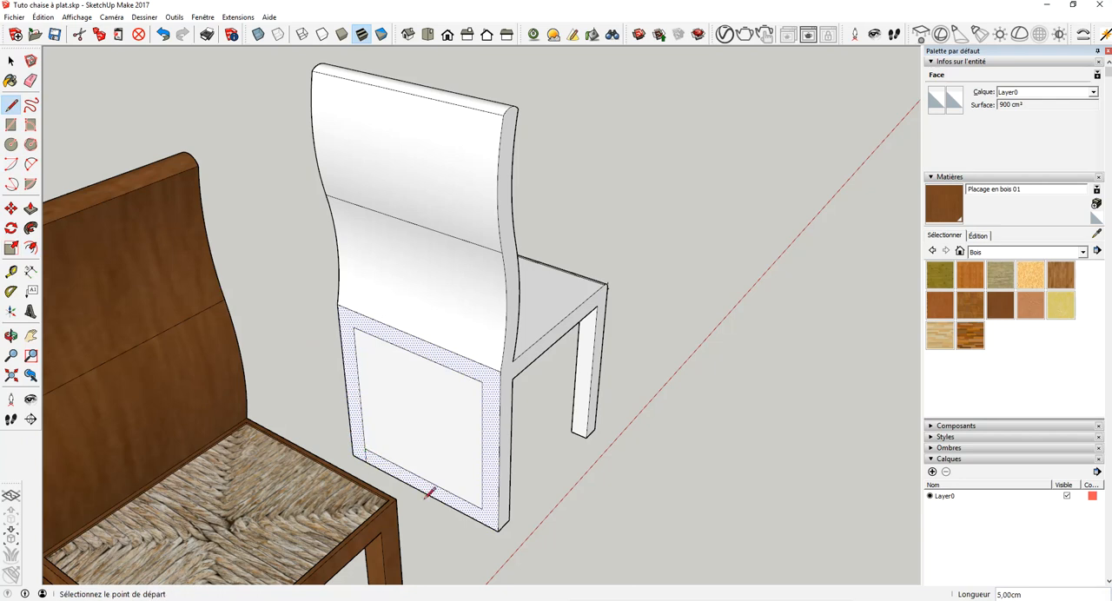
pyautogui.click(482, 507)
pyautogui.click(482, 511)
pyautogui.press('e')
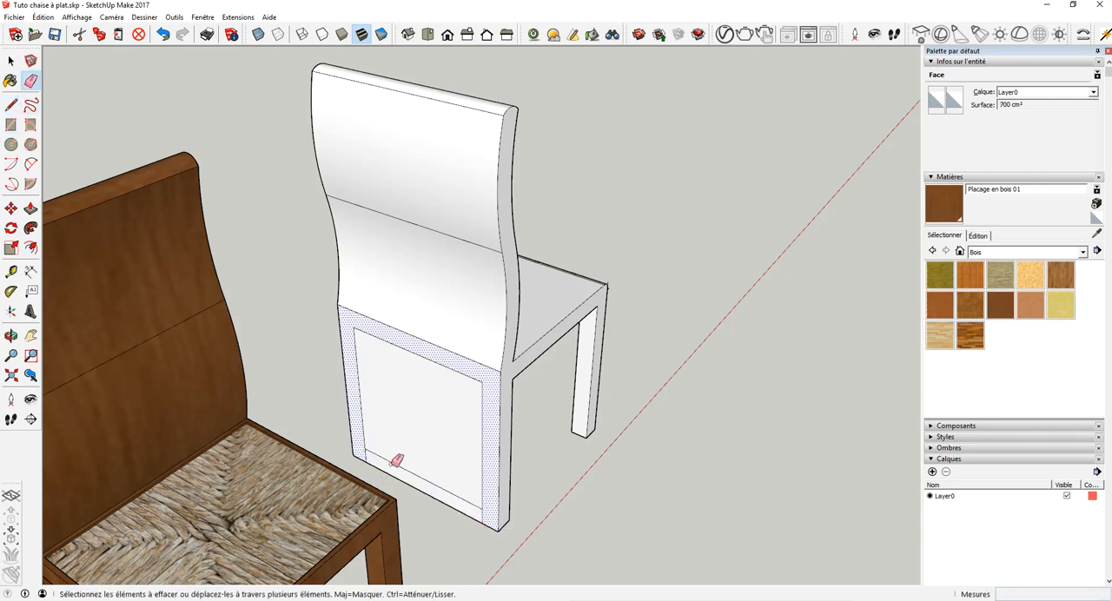
pyautogui.click(397, 459)
# - Push the rear panel between the back legs inward 5 cm
pyautogui.press('p')
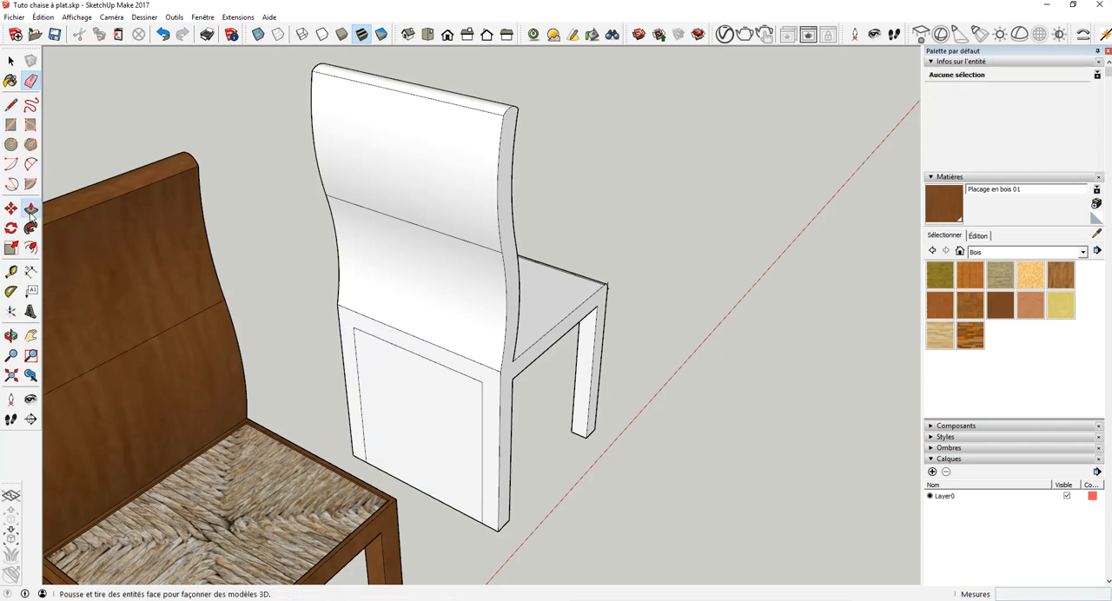
pyautogui.click(388, 438)
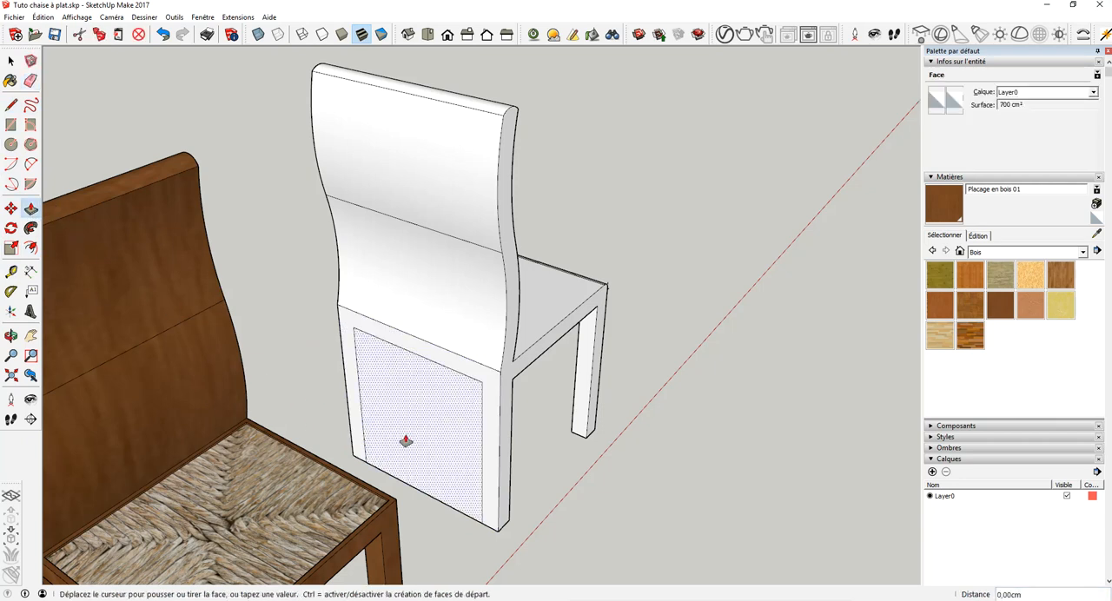
pyautogui.click(438, 396)
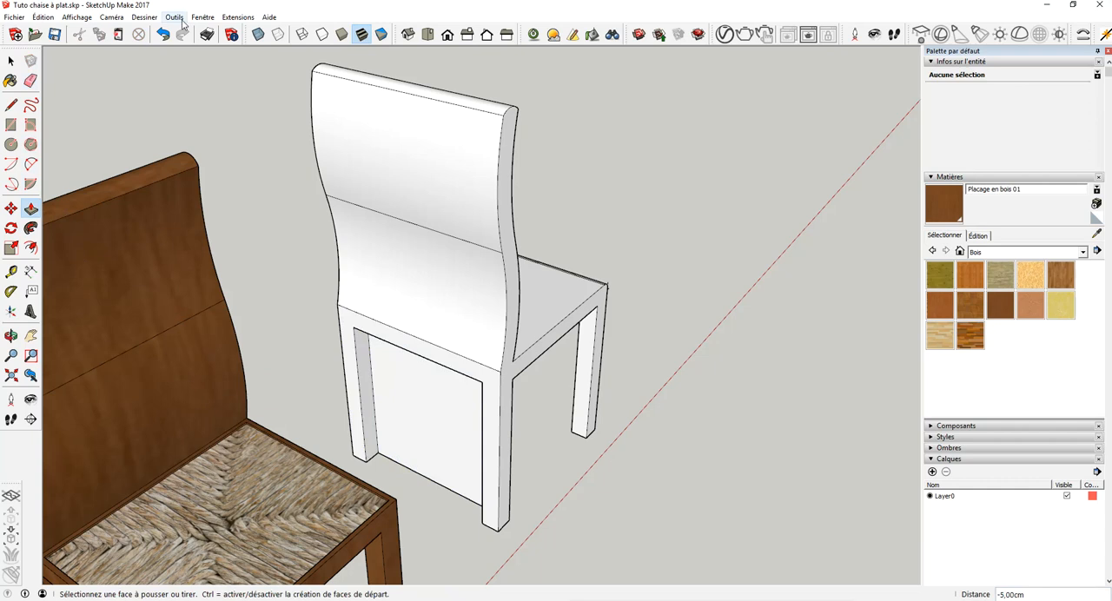
pyautogui.hotkey('ctrl', 'z')
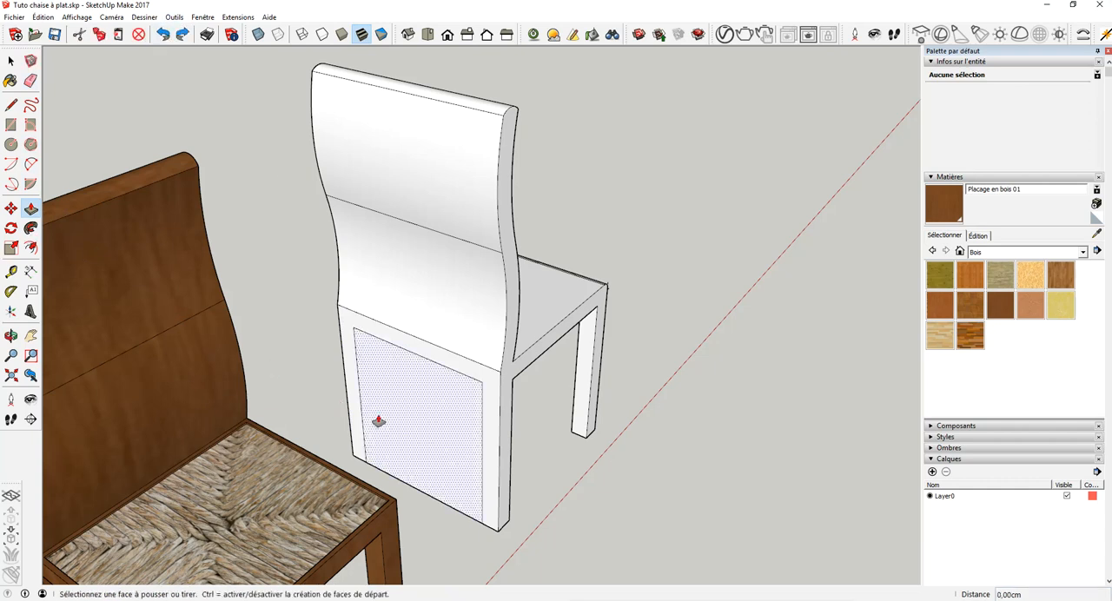
pyautogui.click(397, 441)
pyautogui.click(449, 402)
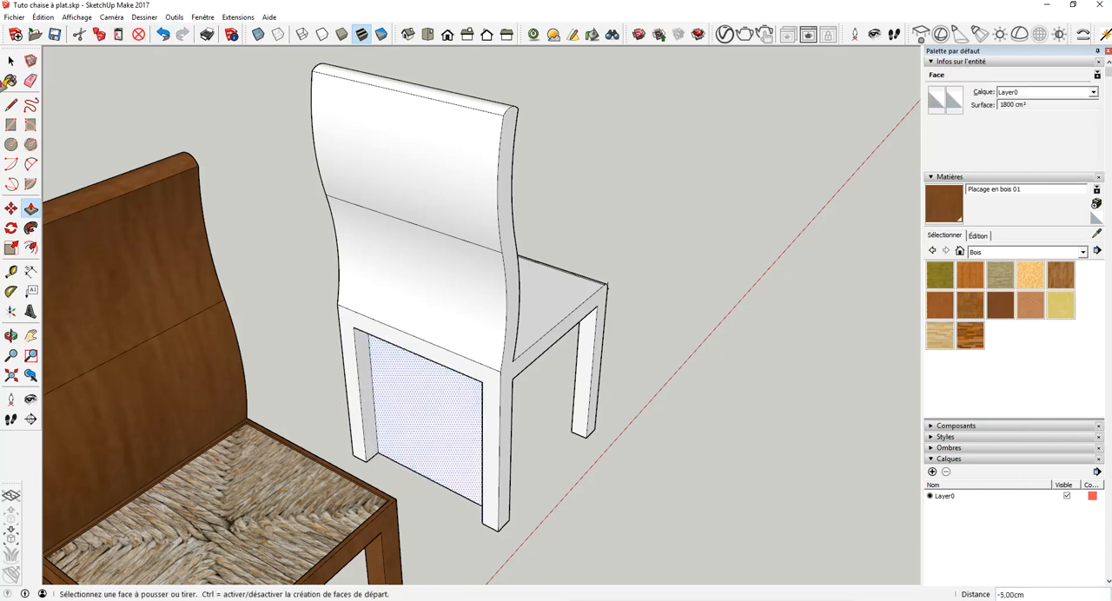
# - Remove the face remaining between the back legs and erase its leftover bottom edge
pyautogui.press('space')
pyautogui.click(393, 414)
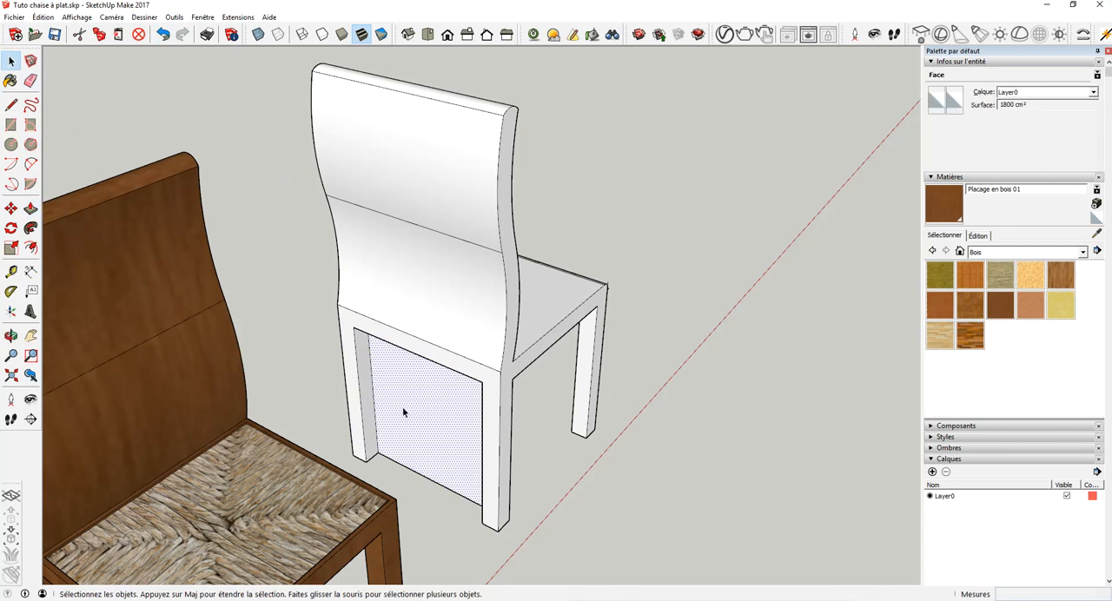
pyautogui.click(11, 336)
pyautogui.moveTo(472, 467); pyautogui.dragTo(638, 473)
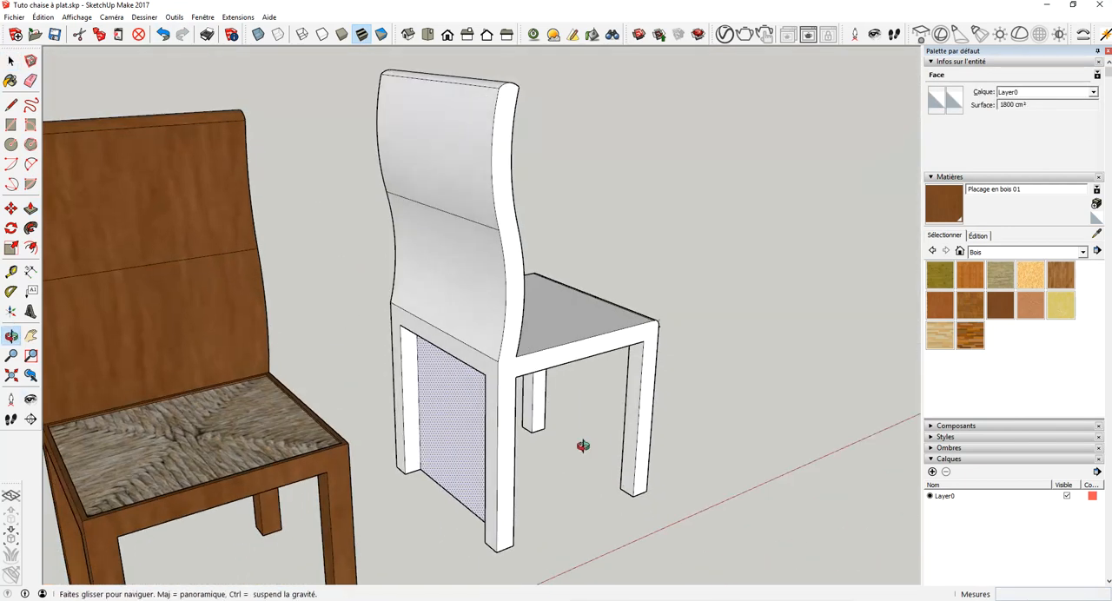
pyautogui.click(79, 36)
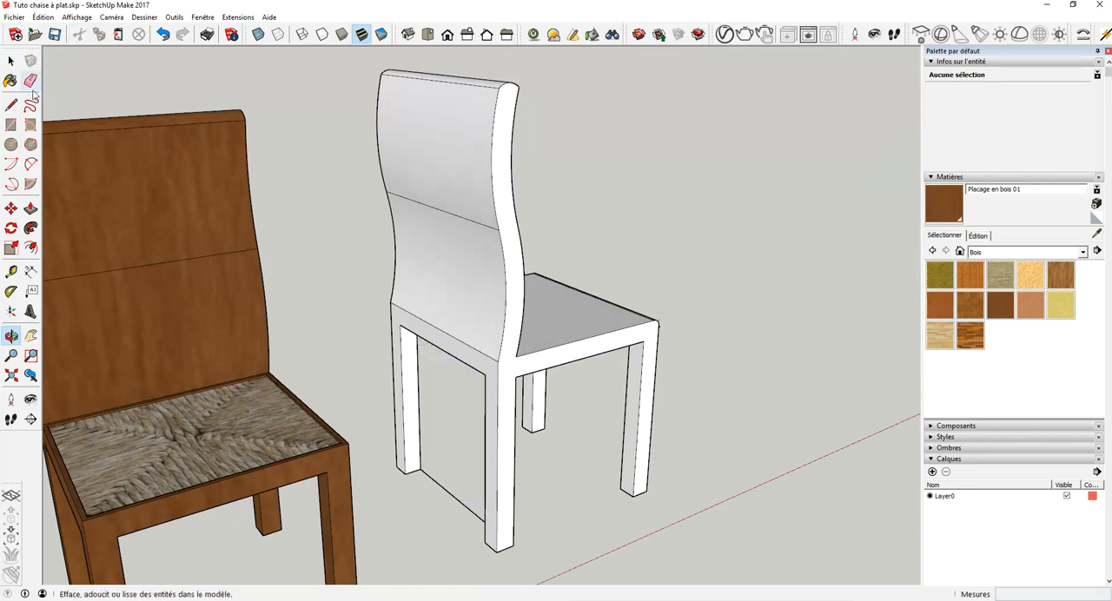
pyautogui.click(31, 81)
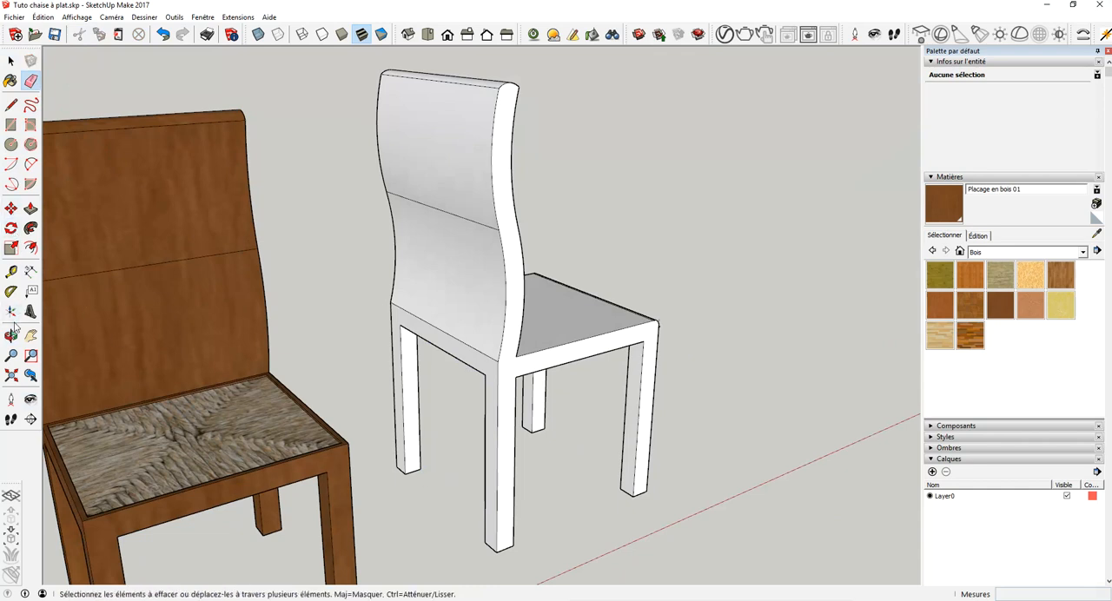
# - Select all the connected geometry of the new chair and make it a group
pyautogui.click(11, 335)
pyautogui.moveTo(588, 393); pyautogui.dragTo(325, 286)
pyautogui.moveTo(568, 372); pyautogui.dragTo(329, 415)
pyautogui.click(11, 61)
pyautogui.click(469, 337)
pyautogui.tripleClick(470, 332)
pyautogui.rightClick(470, 332)
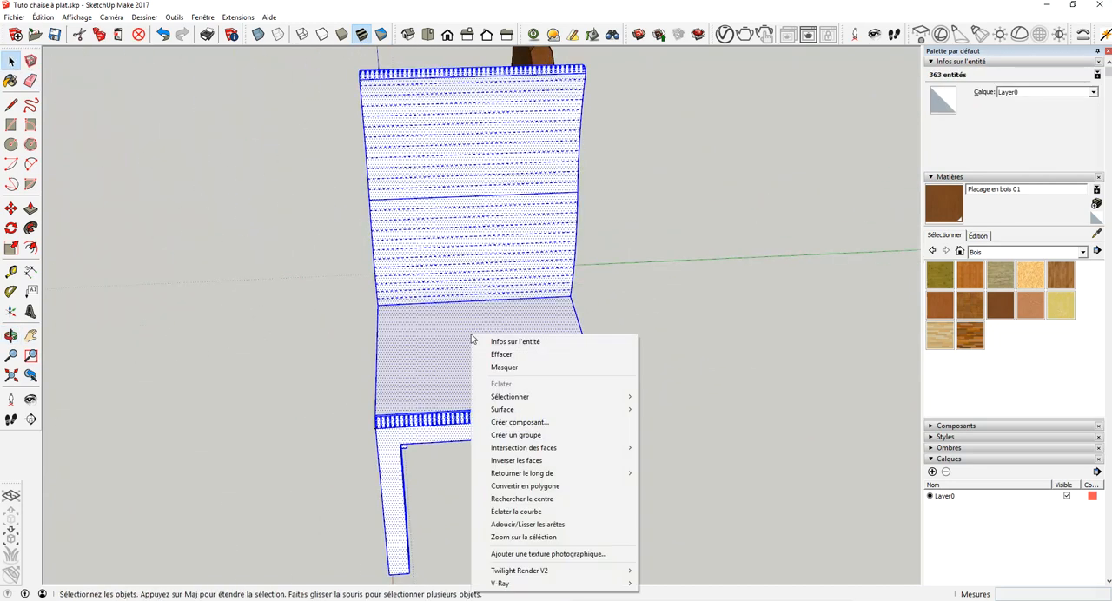
pyautogui.click(558, 435)
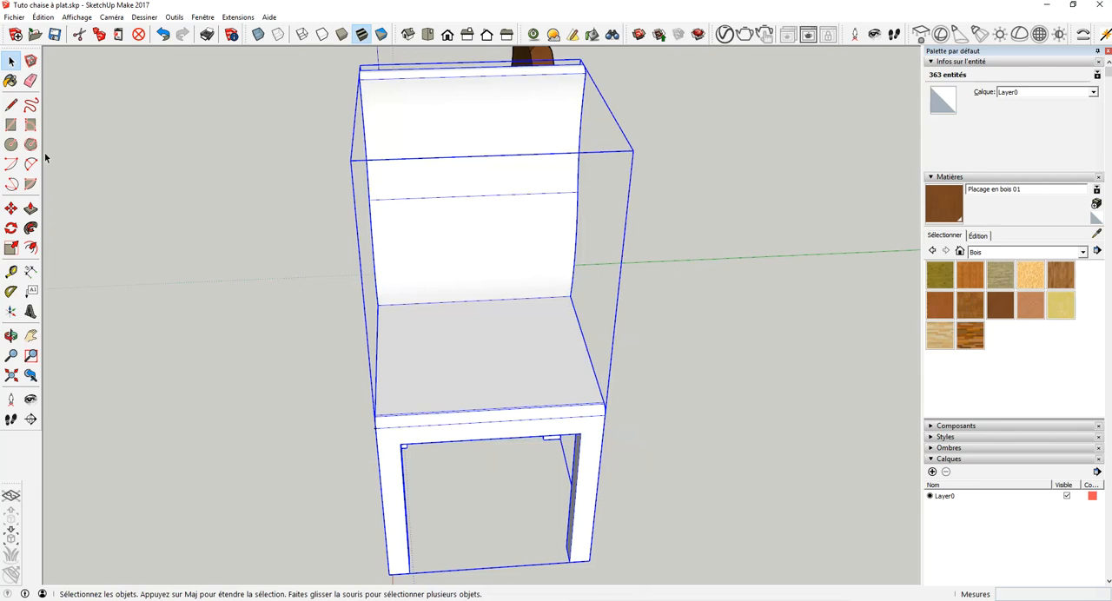
pyautogui.click(270, 339)
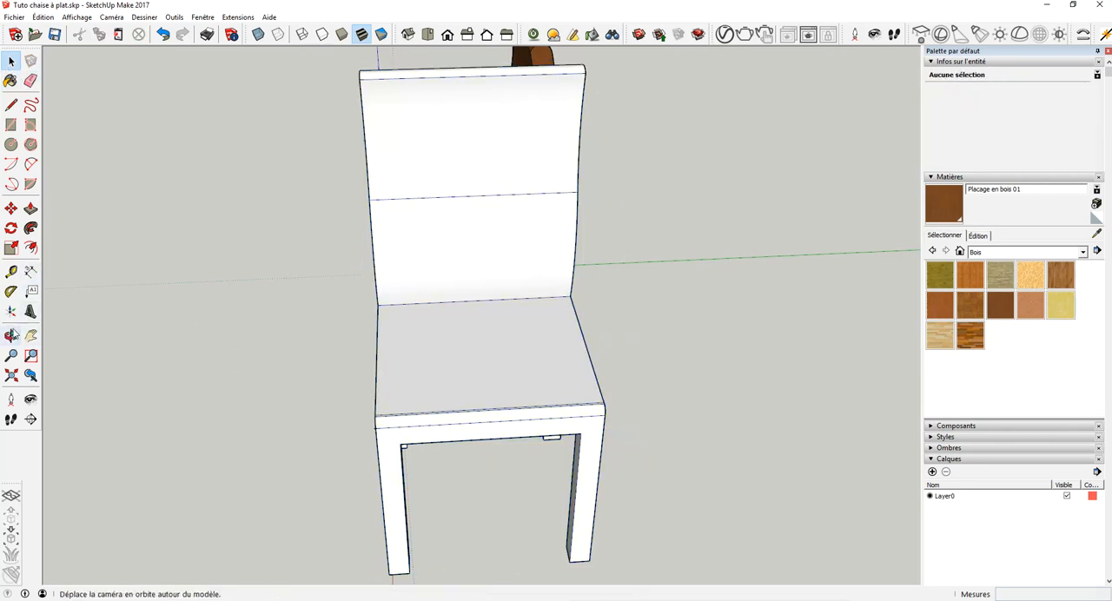
# - Rotate the new chair group about its vertical axis so it faces the same direction as the finished wooden chair
pyautogui.click(11, 209)
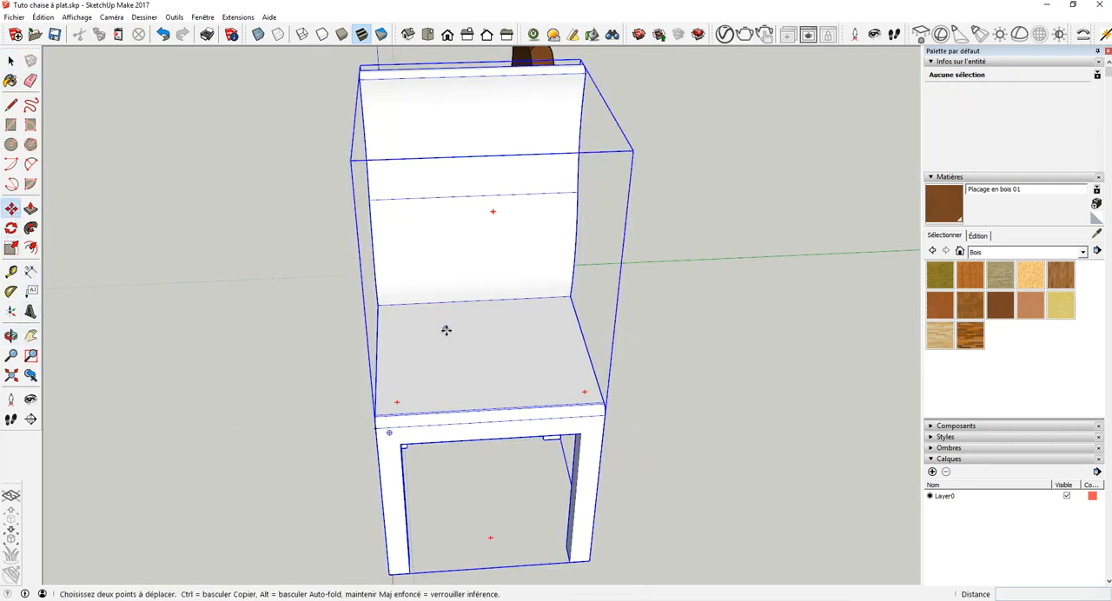
pyautogui.click(379, 106)
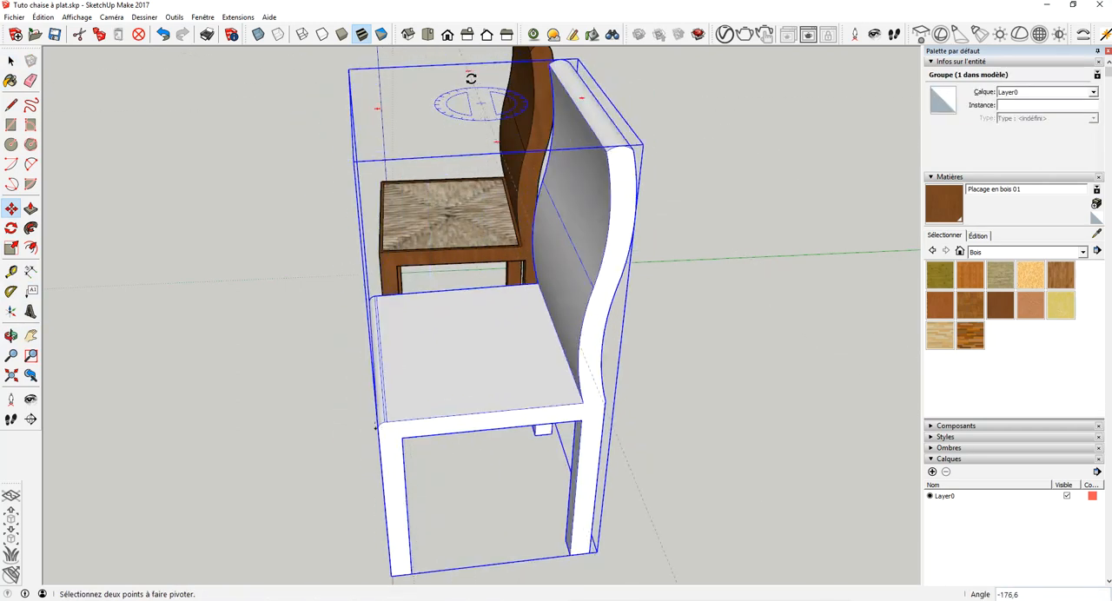
pyautogui.click(473, 78)
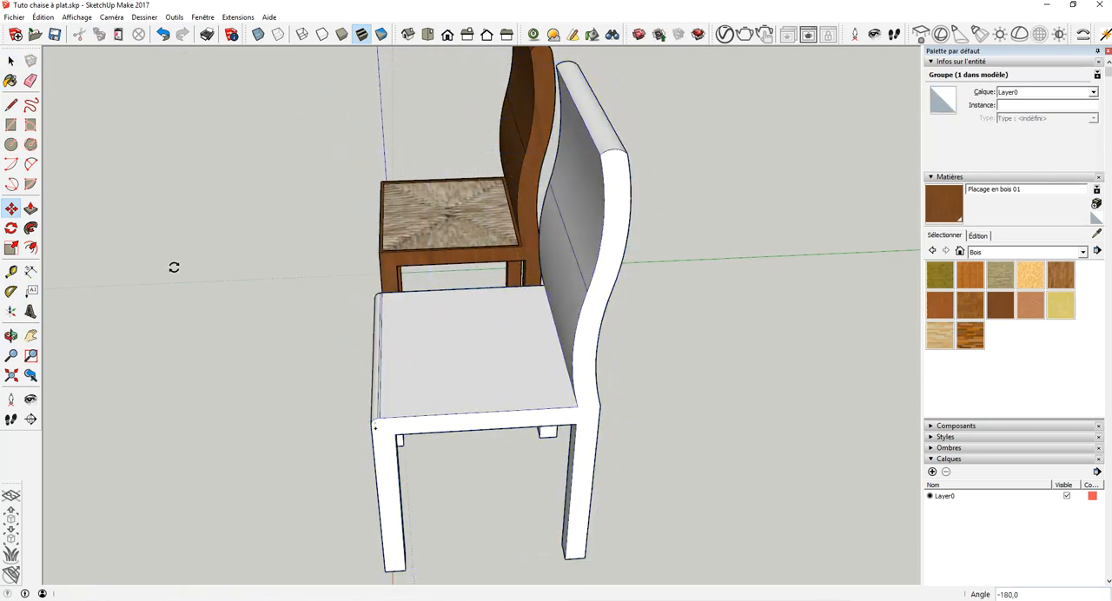
# - Examine the new chair beside the finished wooden chair from the front and from both sides
pyautogui.click(11, 334)
pyautogui.moveTo(240, 353); pyautogui.dragTo(728, 413)
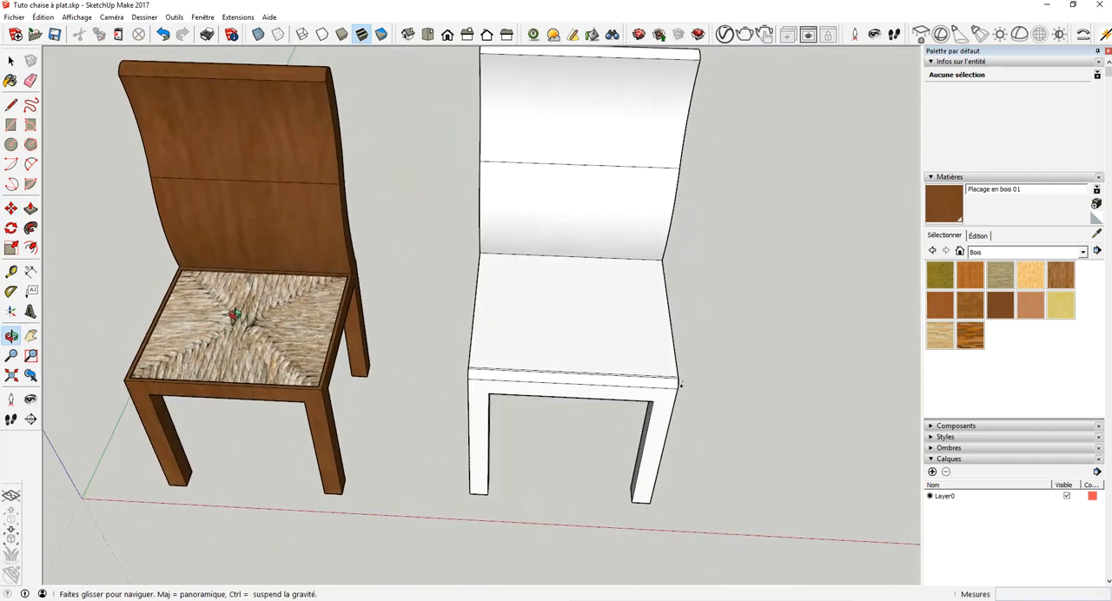
pyautogui.moveTo(305, 301); pyautogui.dragTo(351, 221)
pyautogui.moveTo(549, 221); pyautogui.dragTo(273, 203)
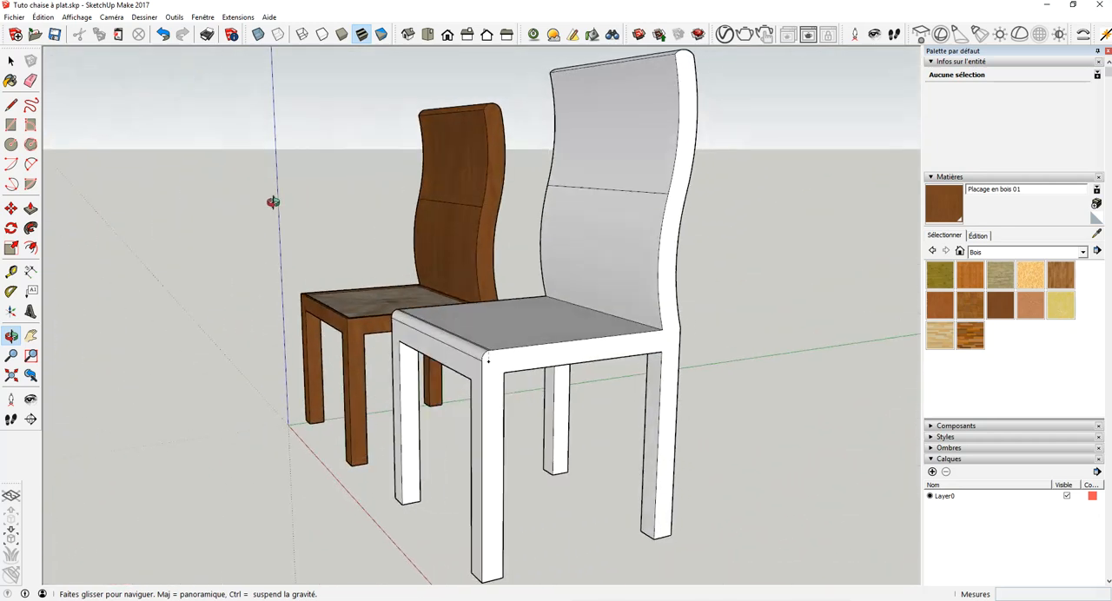
pyautogui.moveTo(427, 227); pyautogui.dragTo(594, 272)
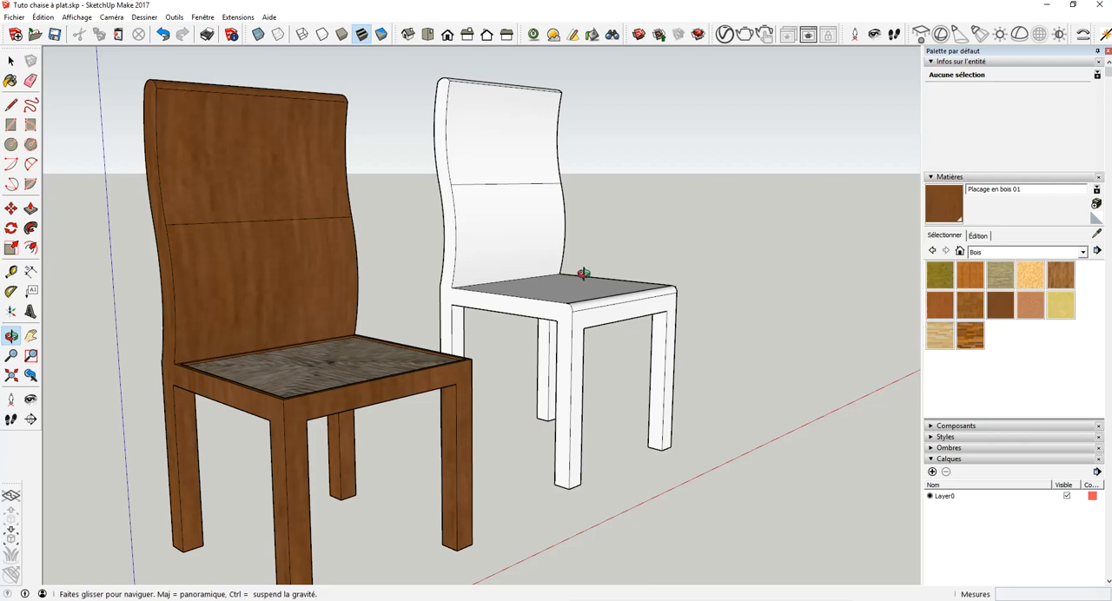
pyautogui.moveTo(583, 273); pyautogui.dragTo(513, 304)
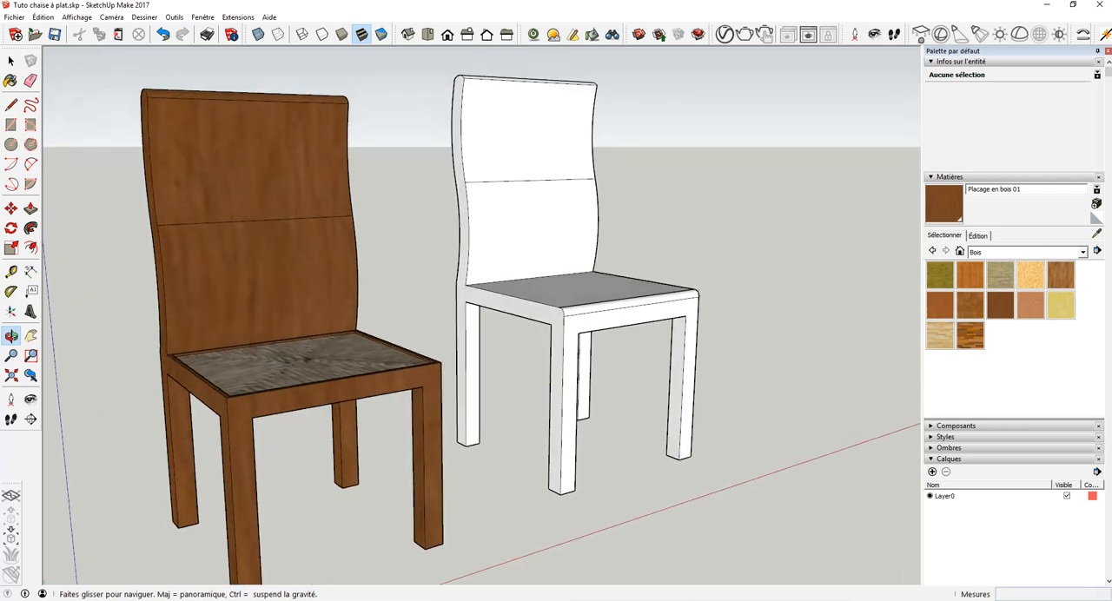